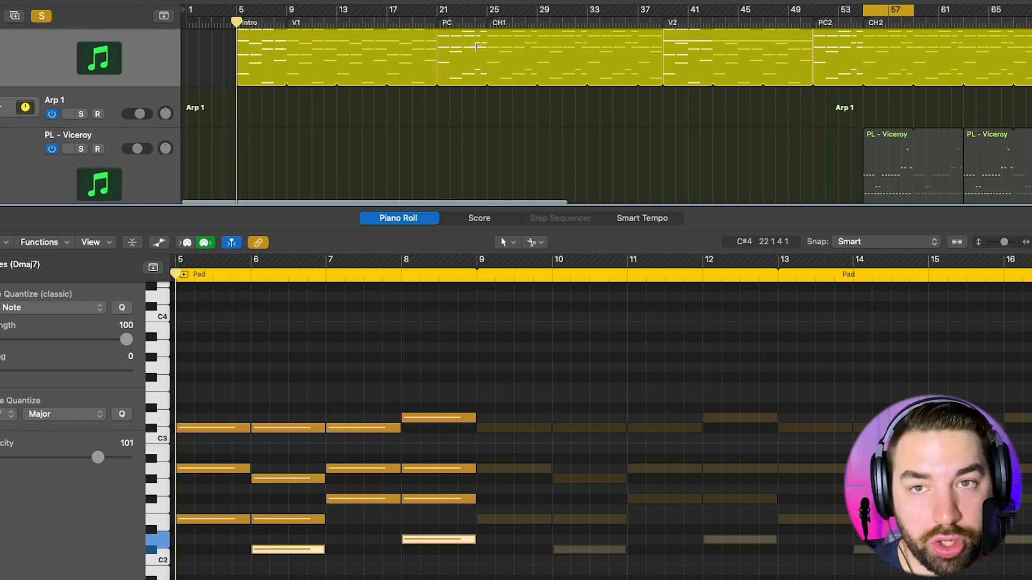
# Delete the upper chord notes in bars 5–8 of the lower PAD - Drive track's Pad region, keeping only the lowest note of each chord.
pyautogui.scroll(3, 86, 78)
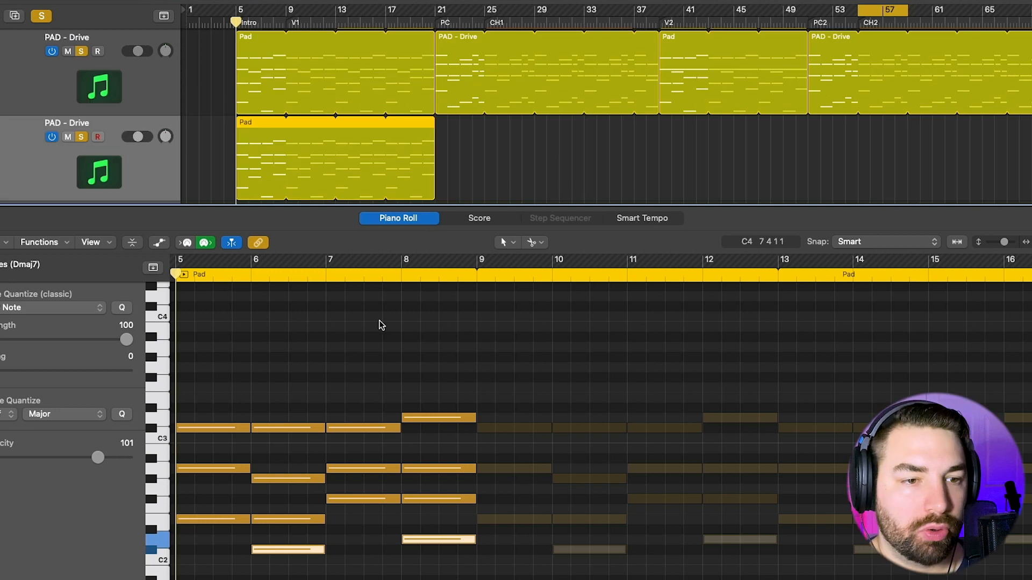
pyautogui.scroll(-3, 378, 319)
pyautogui.hscroll(-5, 376, 316)
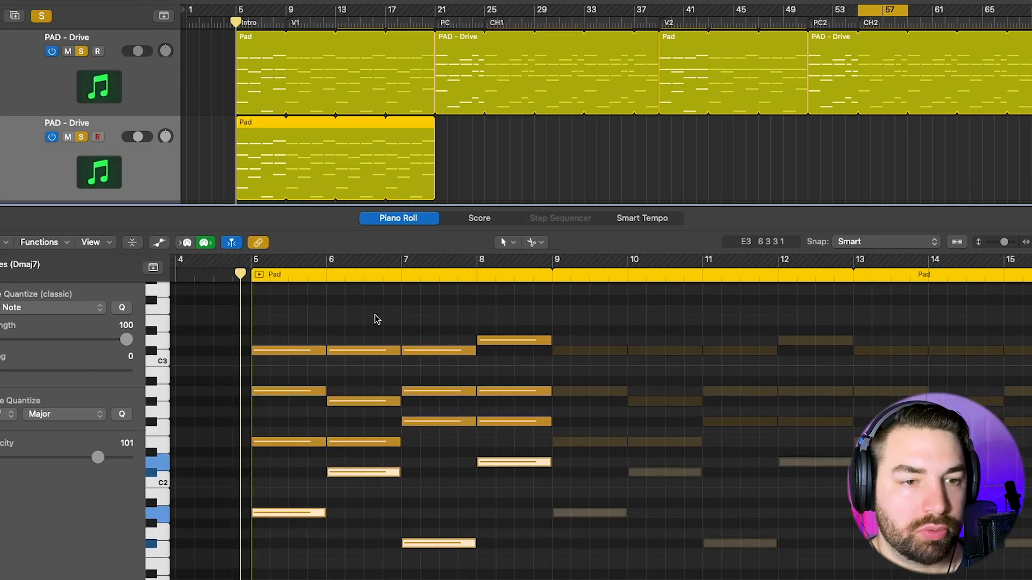
pyautogui.moveTo(572, 317); pyautogui.dragTo(364, 447)
pyautogui.press('Delete')
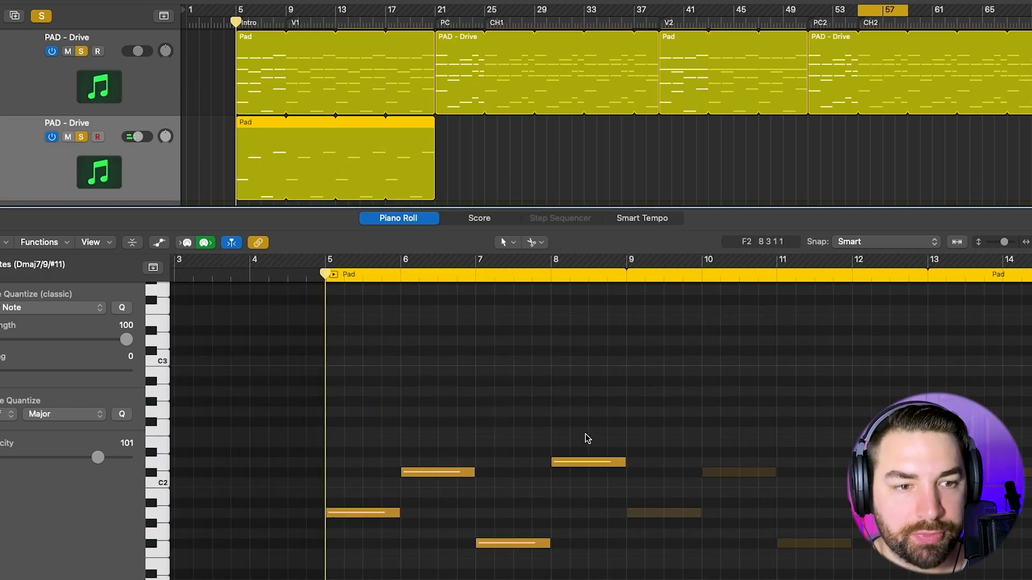
# Check the four bass notes in bars 5–8 one by one against the A major scale in the Transposer, and close its window.
pyautogui.hscroll(2, 520, 463)
pyautogui.scroll(-2, 346, 516)
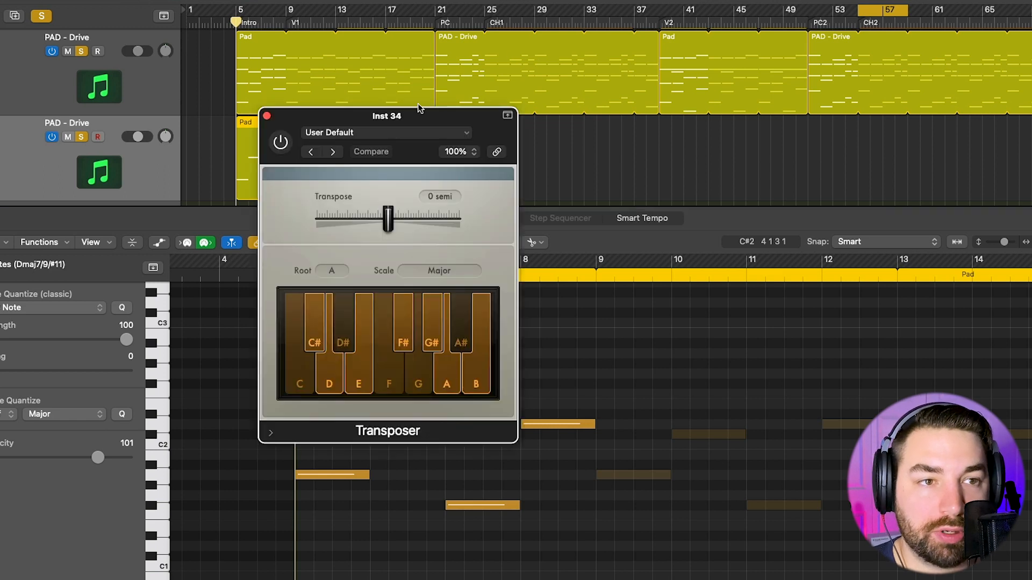
pyautogui.moveTo(409, 118); pyautogui.dragTo(737, 27)
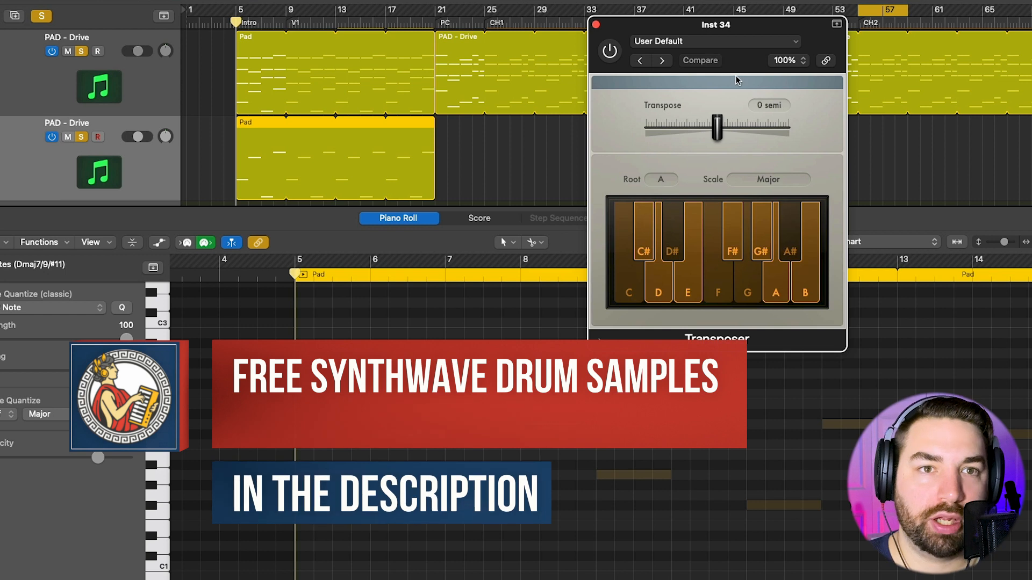
pyautogui.moveTo(737, 25)
pyautogui.mouseDown()
pyautogui.moveTo(743, 12)
pyautogui.moveTo(732, 16)
pyautogui.mouseUp()
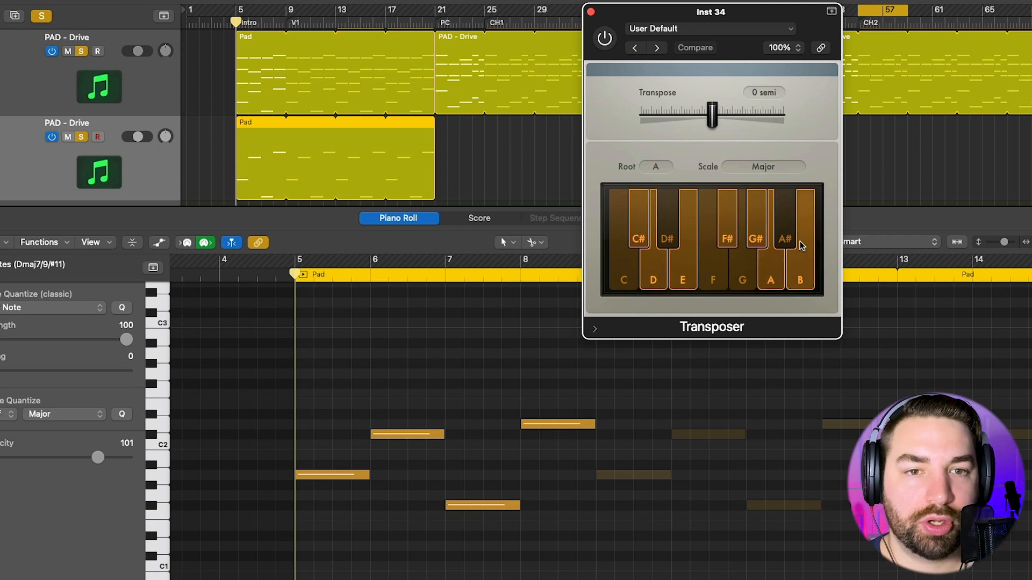
pyautogui.click(335, 475)
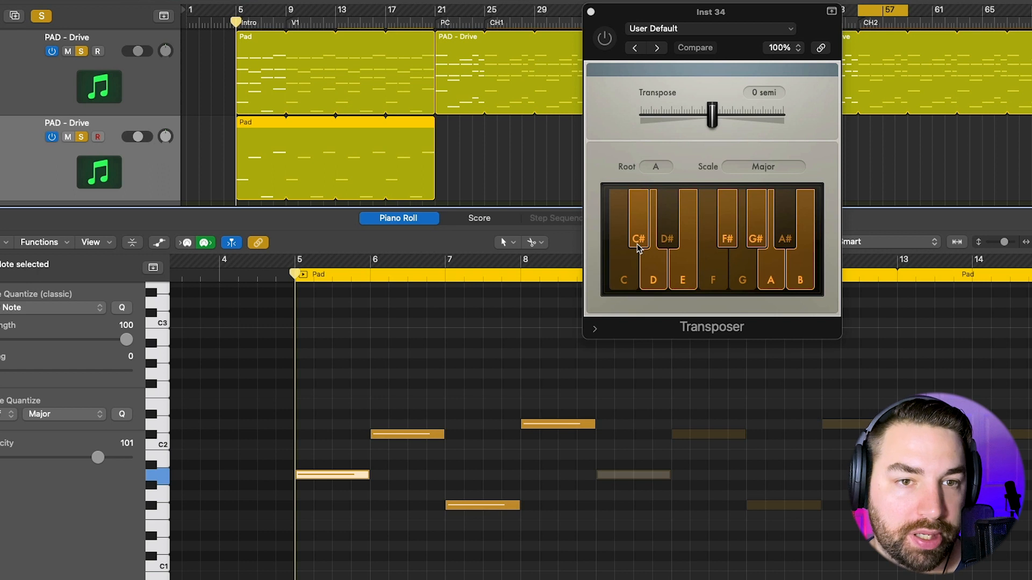
pyautogui.click(398, 435)
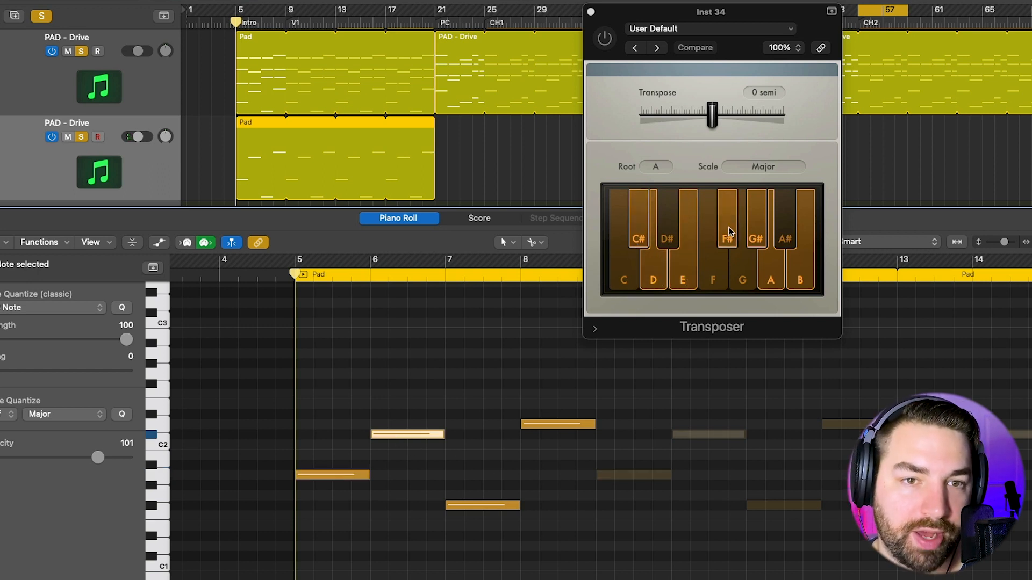
pyautogui.click(471, 506)
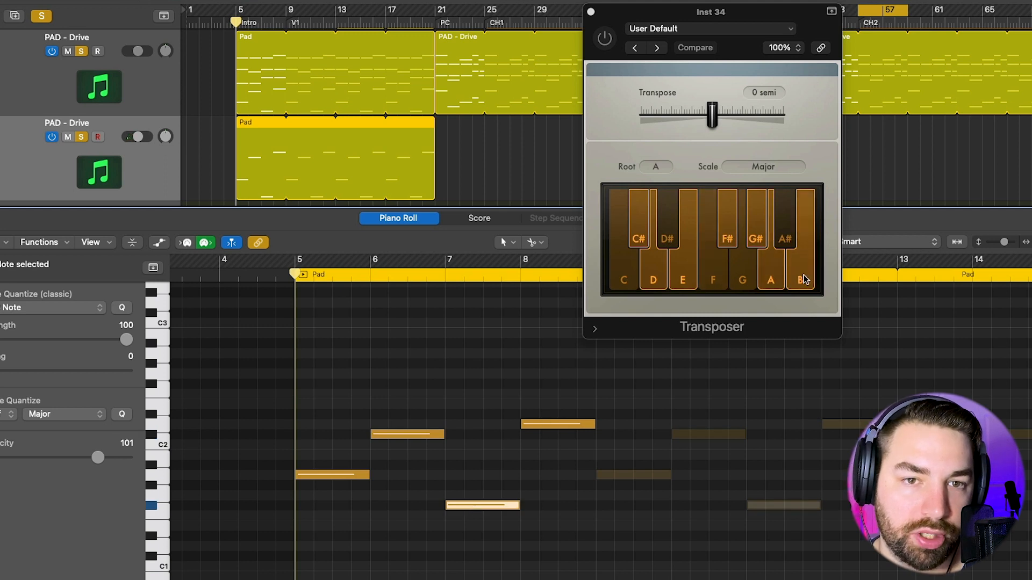
pyautogui.click(542, 424)
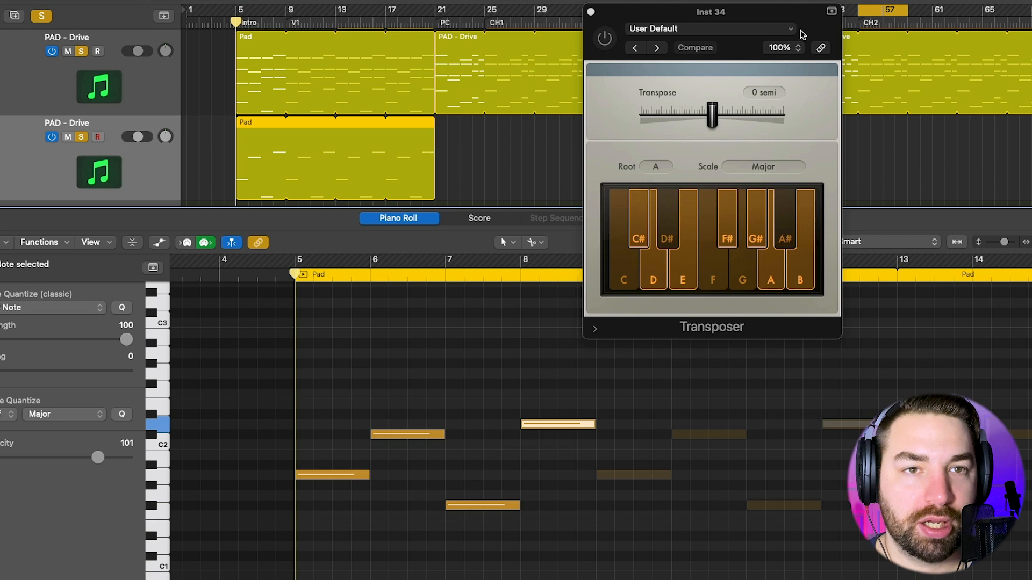
pyautogui.moveTo(752, 15); pyautogui.dragTo(637, 84)
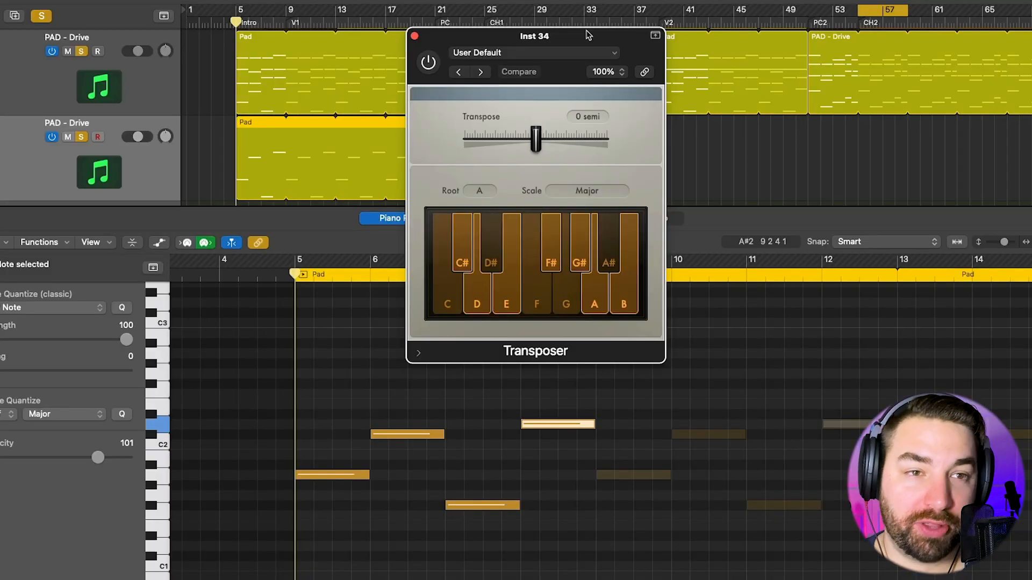
pyautogui.press('super+w')
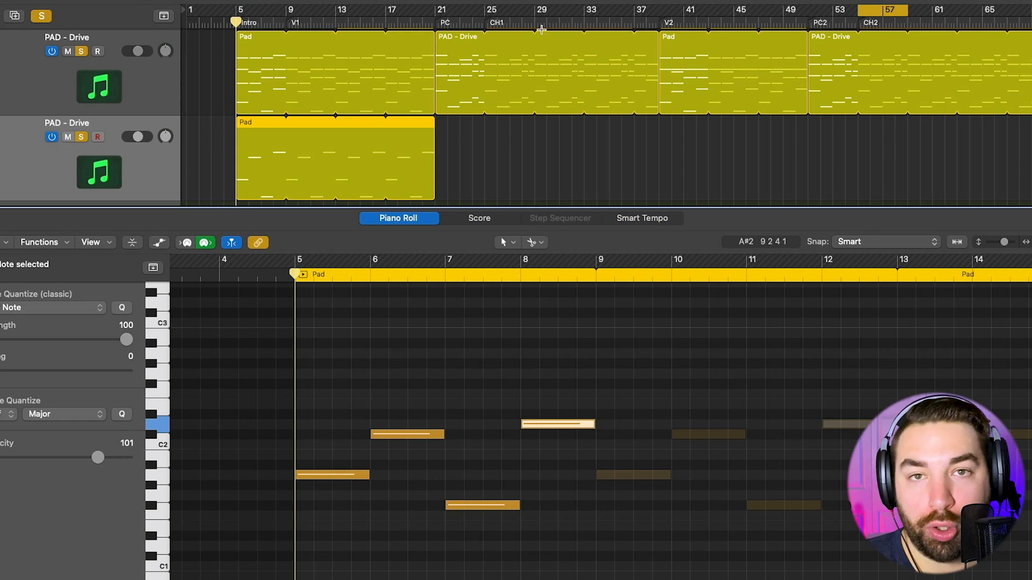
# Copy the four bass notes up one octave, and copy those duplicates up seven semitones to add a fifth to each chord.
pyautogui.moveTo(569, 373); pyautogui.dragTo(323, 434)
pyautogui.scroll(3, 323, 434)
pyautogui.moveTo(328, 504); pyautogui.dragTo(329, 388)
pyautogui.scroll(5, 339, 403)
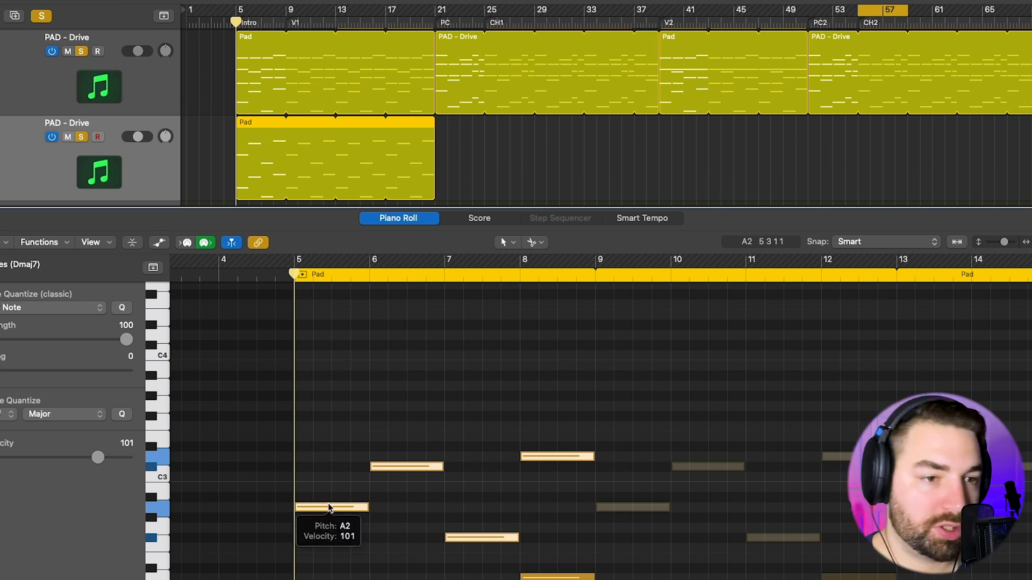
pyautogui.moveTo(326, 504); pyautogui.dragTo(325, 438)
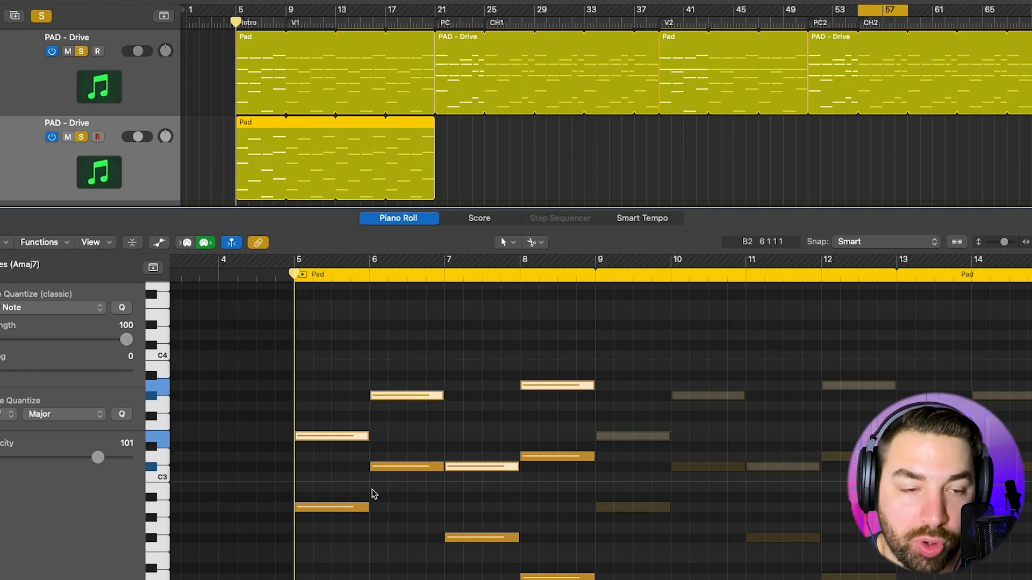
# Copy the four fifths down three semitones, placing the bar 5 note on C#3, to add a major third to each chord.
pyautogui.scroll(-3, 346, 446)
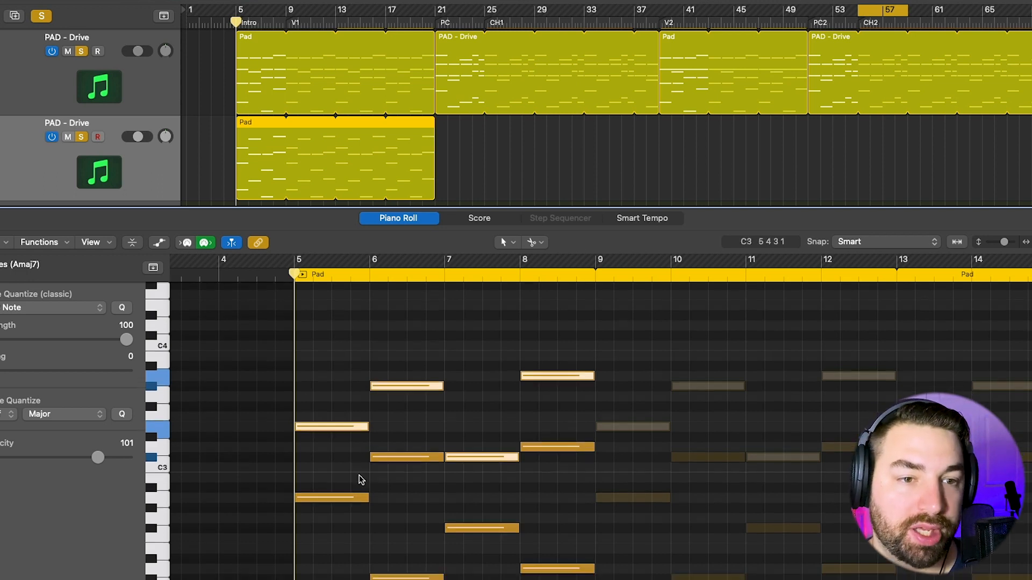
pyautogui.moveTo(338, 384)
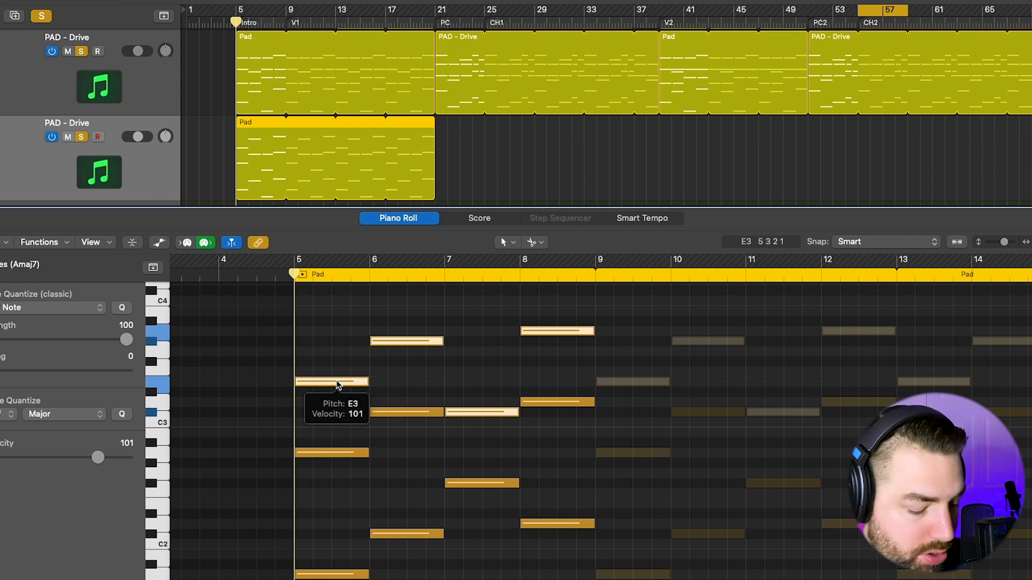
pyautogui.moveTo(332, 380); pyautogui.dragTo(335, 414)
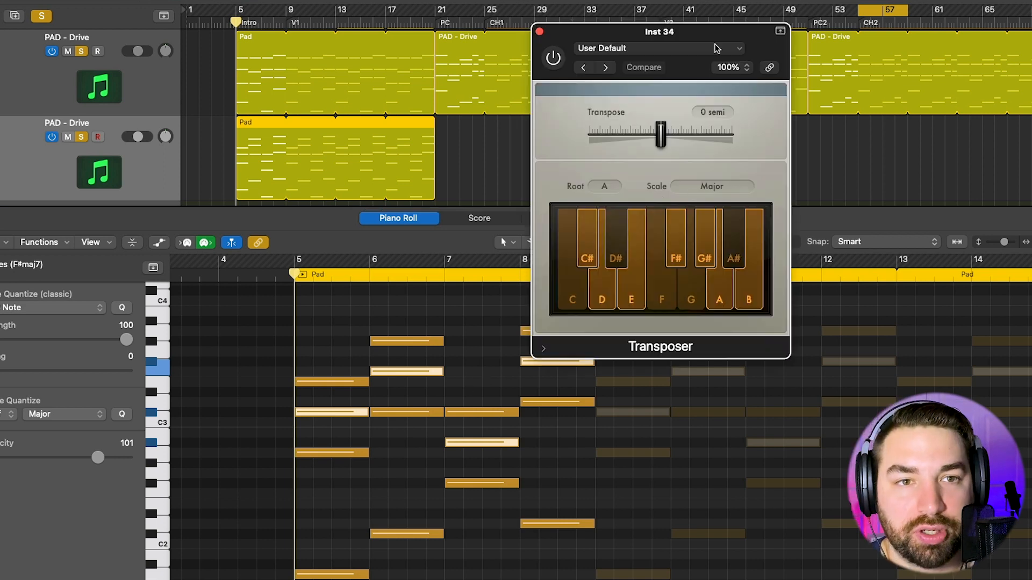
# Lower the out-of-scale thirds by one semitone, to E3 in bar 6 and A2 in bar 7, using the Transposer's A major scale as reference.
pyautogui.moveTo(715, 43); pyautogui.dragTo(774, 255)
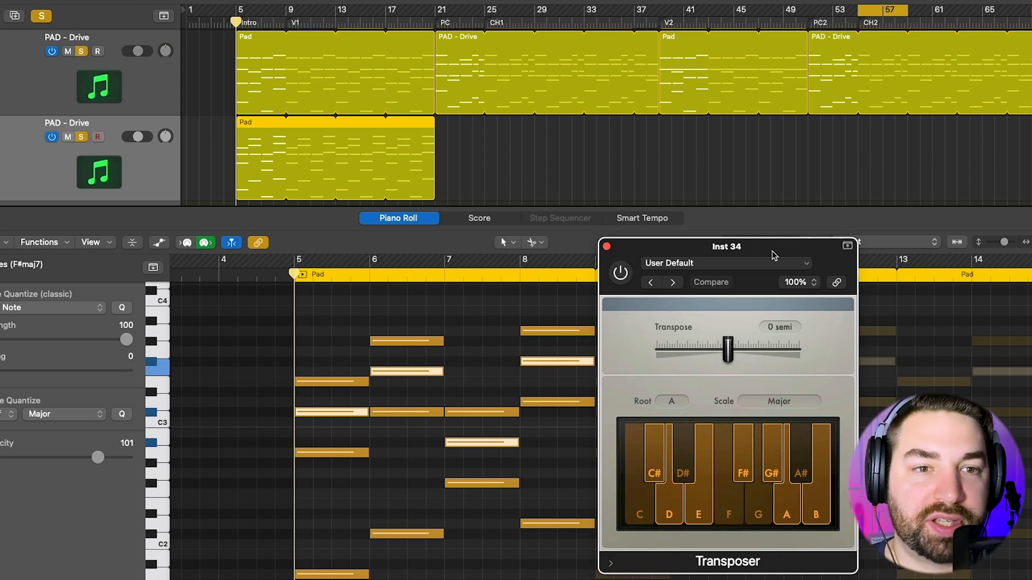
pyautogui.moveTo(774, 255); pyautogui.dragTo(777, 249)
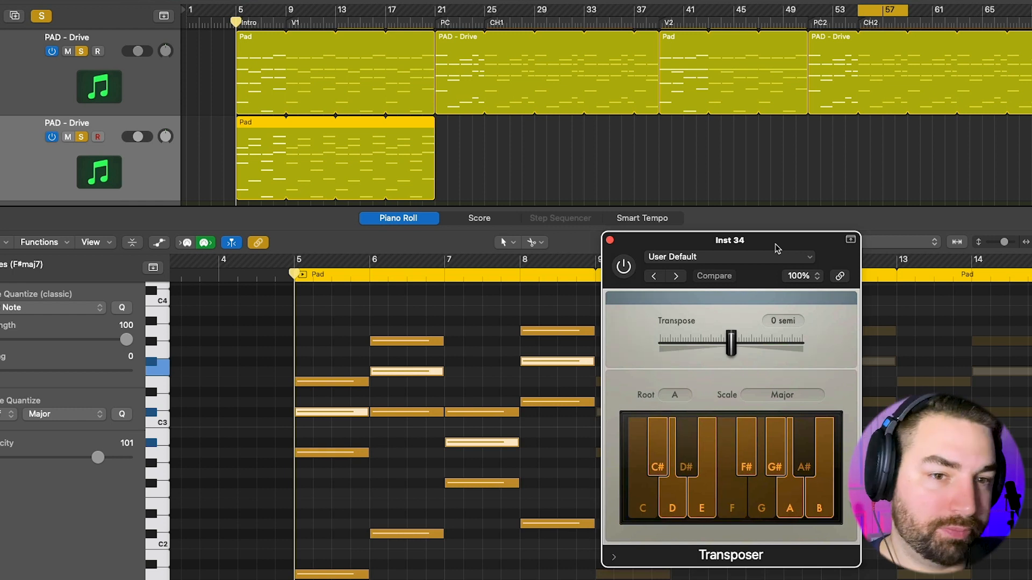
pyautogui.moveTo(778, 249); pyautogui.dragTo(814, 207)
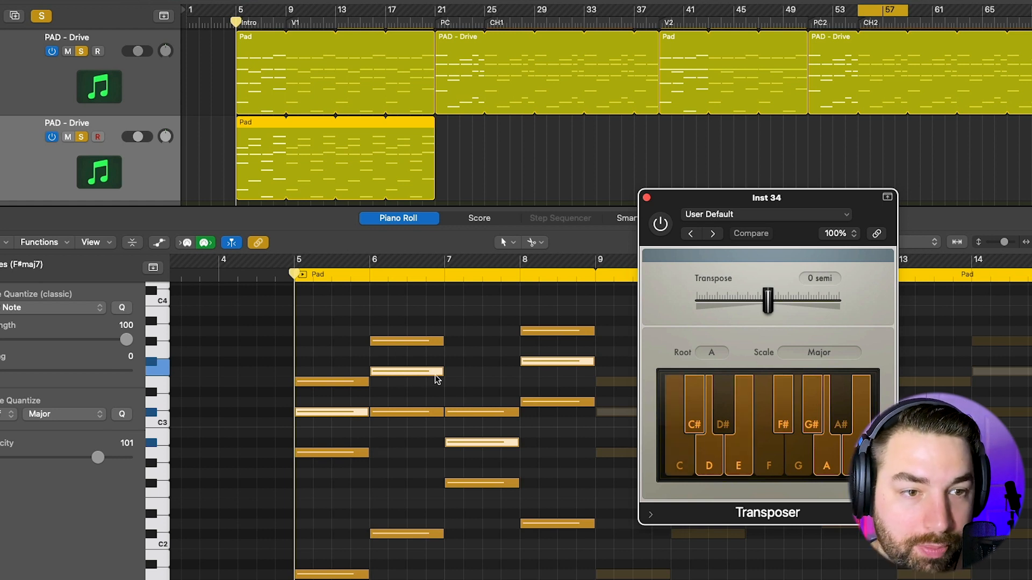
pyautogui.click(518, 391)
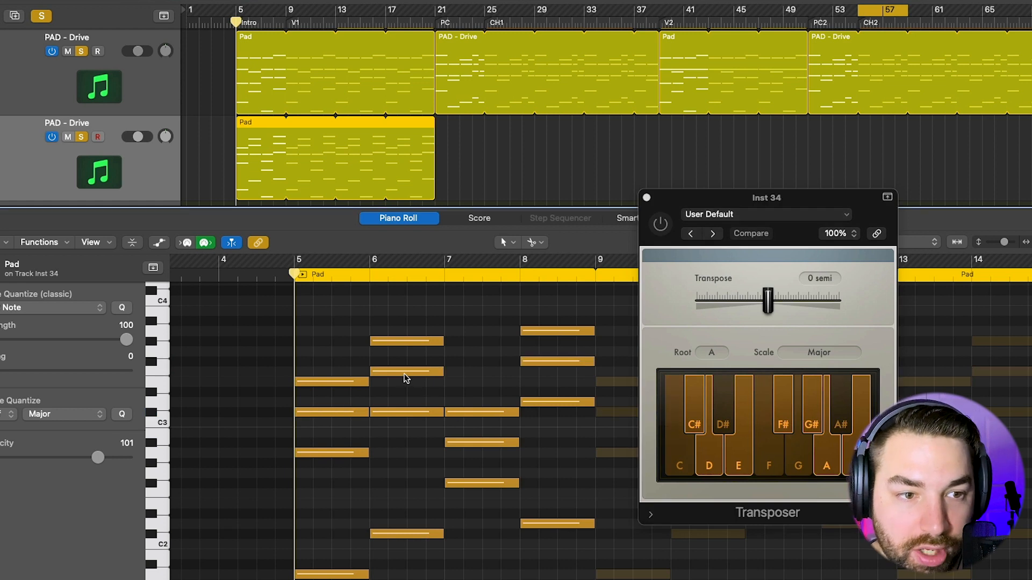
pyautogui.moveTo(405, 379); pyautogui.dragTo(394, 387)
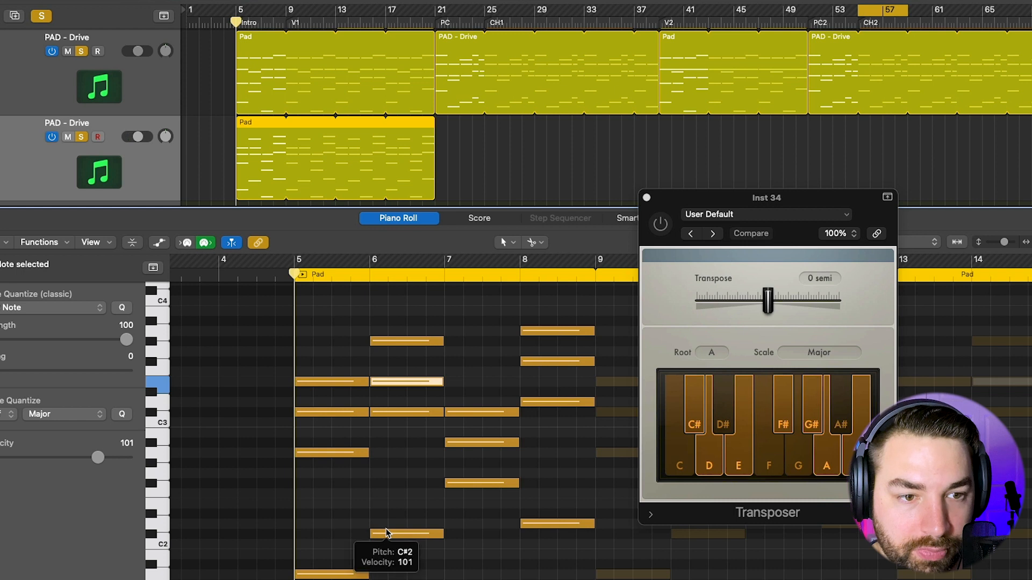
pyautogui.click(492, 443)
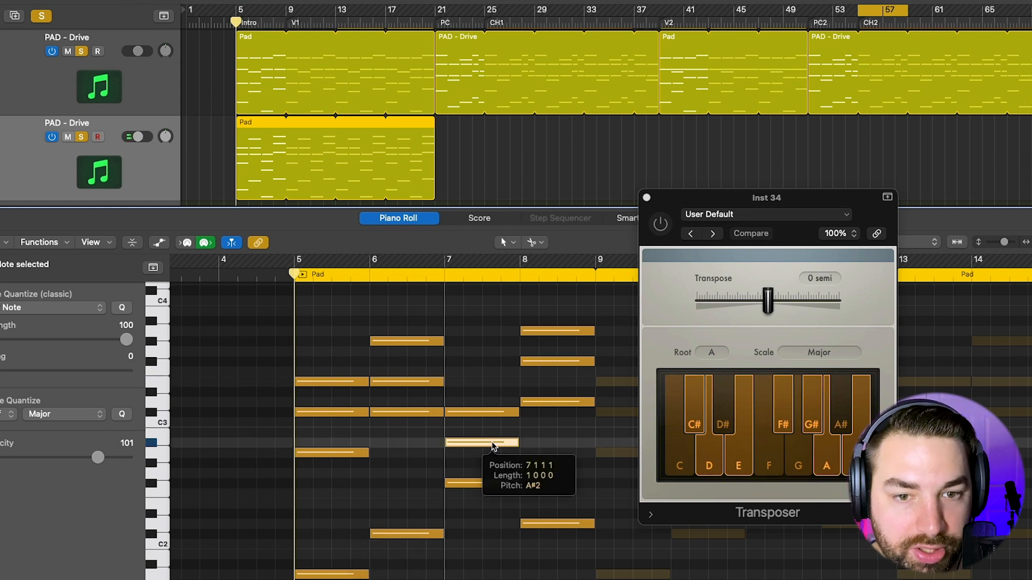
pyautogui.moveTo(494, 446); pyautogui.dragTo(495, 456)
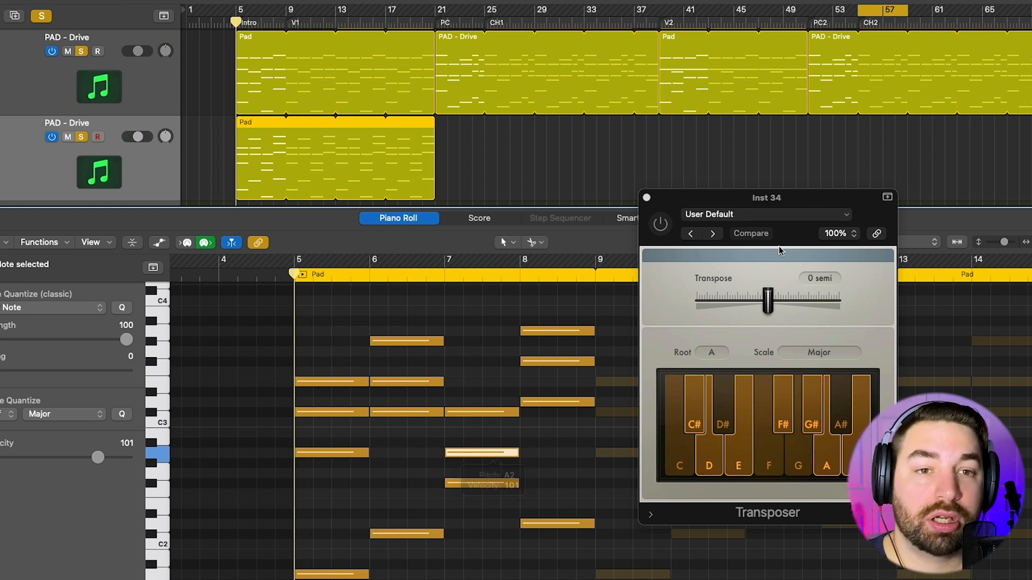
pyautogui.click(647, 198)
pyautogui.scroll(-5, 617, 392)
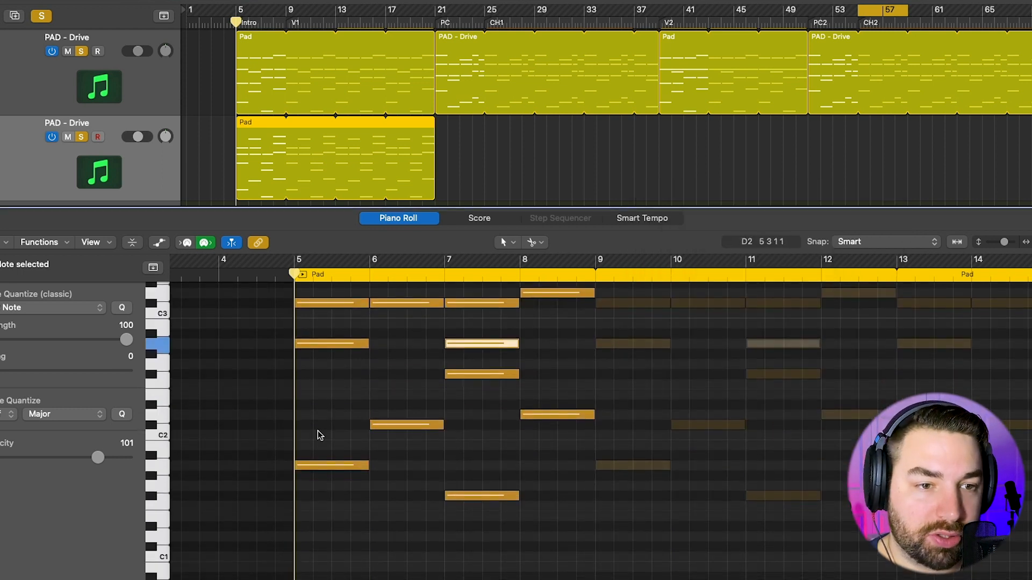
pyautogui.scroll(5, 511, 532)
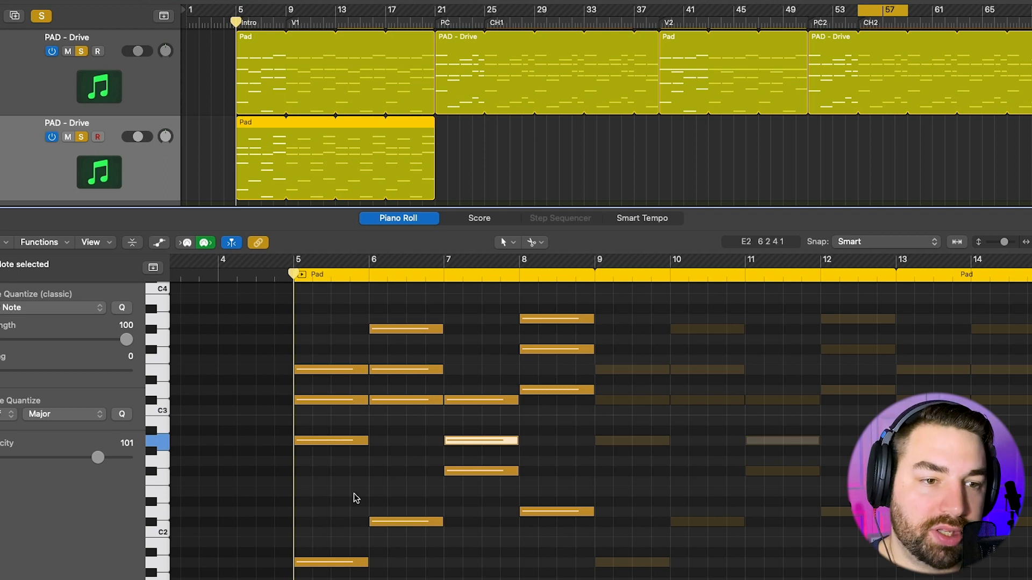
pyautogui.scroll(-3, 409, 448)
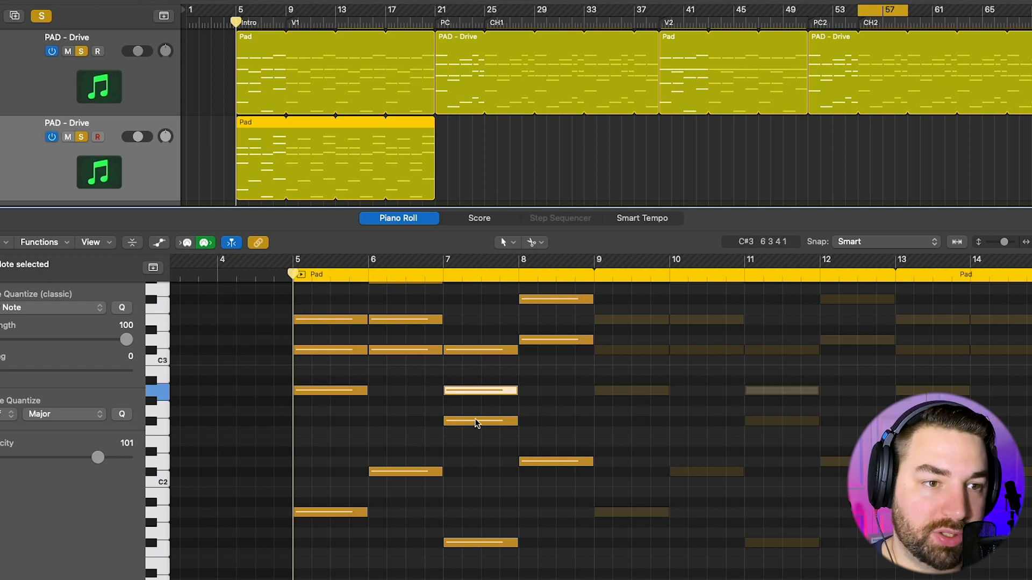
# Invert the chords by moving the top two notes of bars 6 and 8 and the top note of bar 5 down one octave.
pyautogui.scroll(1, 421, 450)
pyautogui.scroll(3, 420, 452)
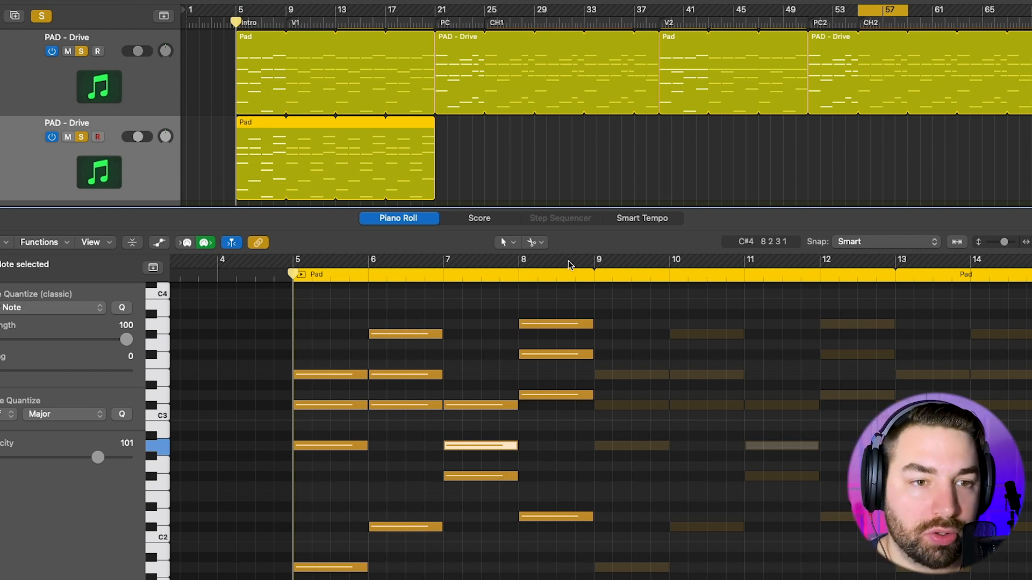
pyautogui.moveTo(576, 301); pyautogui.dragTo(402, 377)
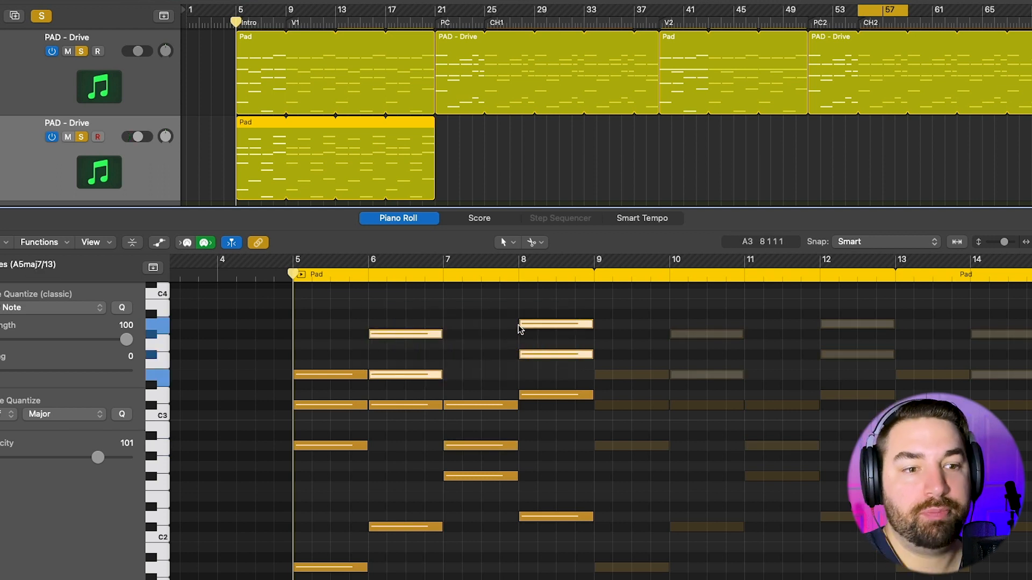
pyautogui.scroll(-10, 457, 405)
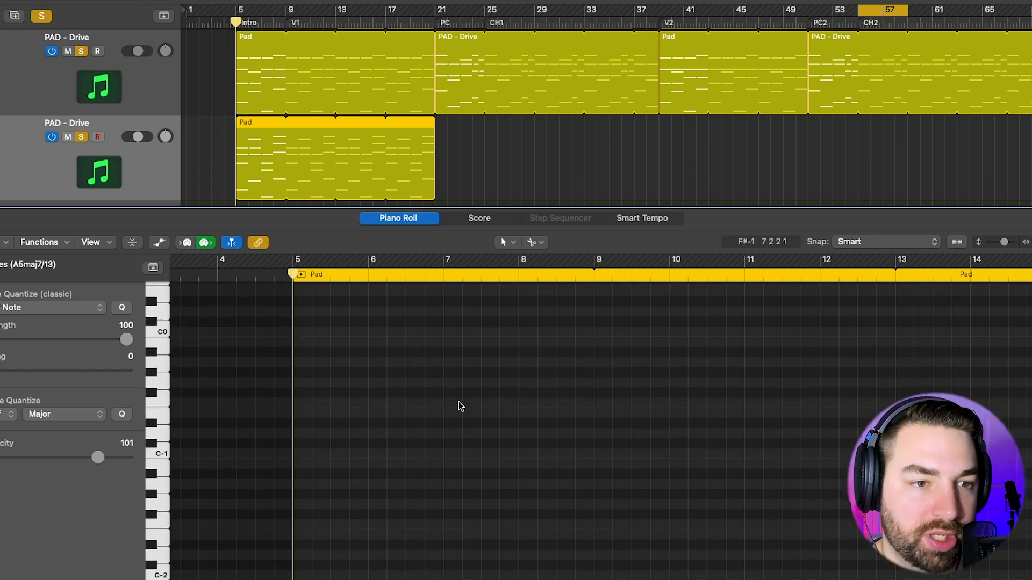
pyautogui.scroll(5, 454, 407)
pyautogui.scroll(5, 453, 411)
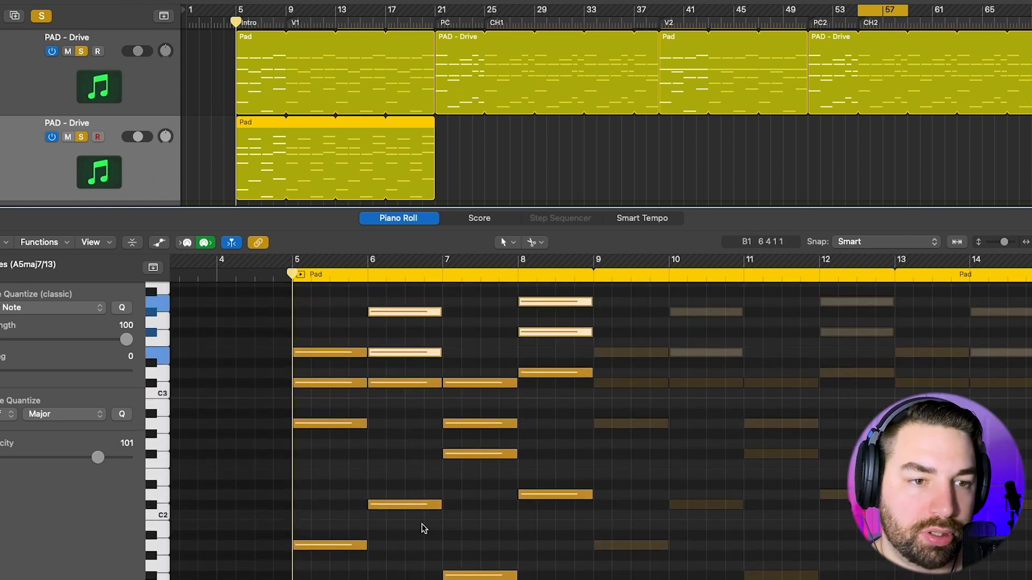
pyautogui.click(403, 312)
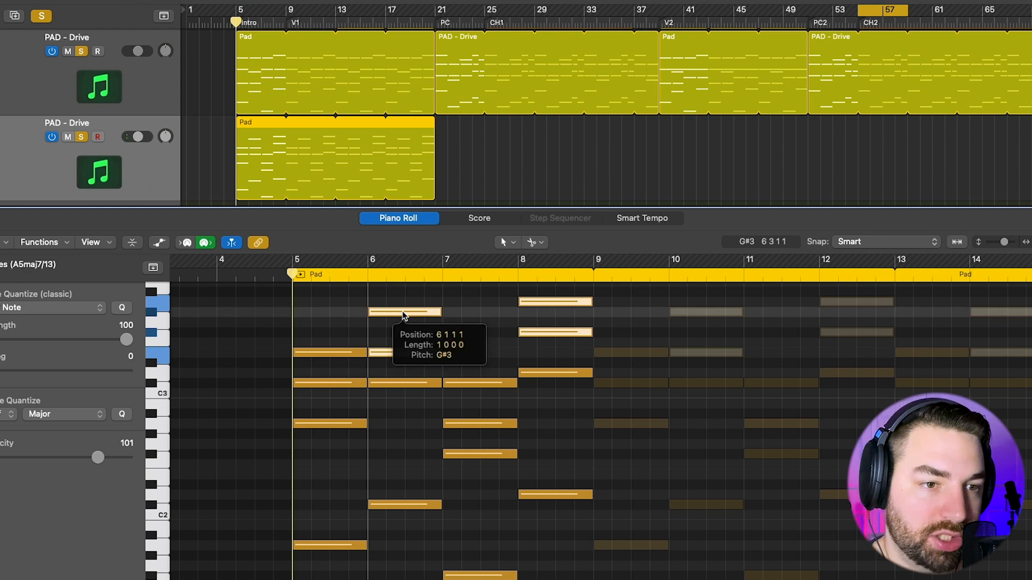
pyautogui.moveTo(404, 314); pyautogui.dragTo(401, 436)
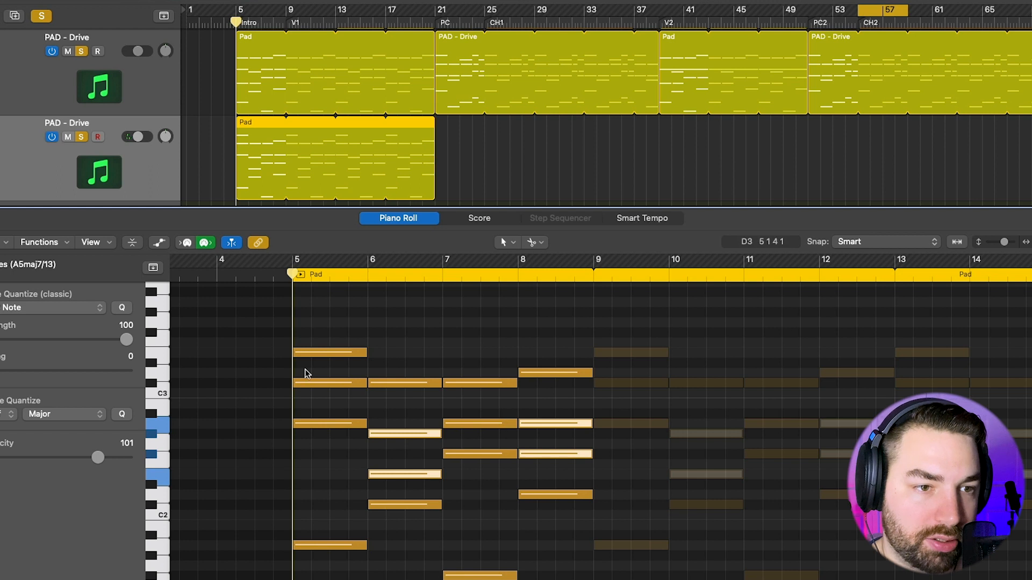
pyautogui.moveTo(328, 353); pyautogui.dragTo(325, 475)
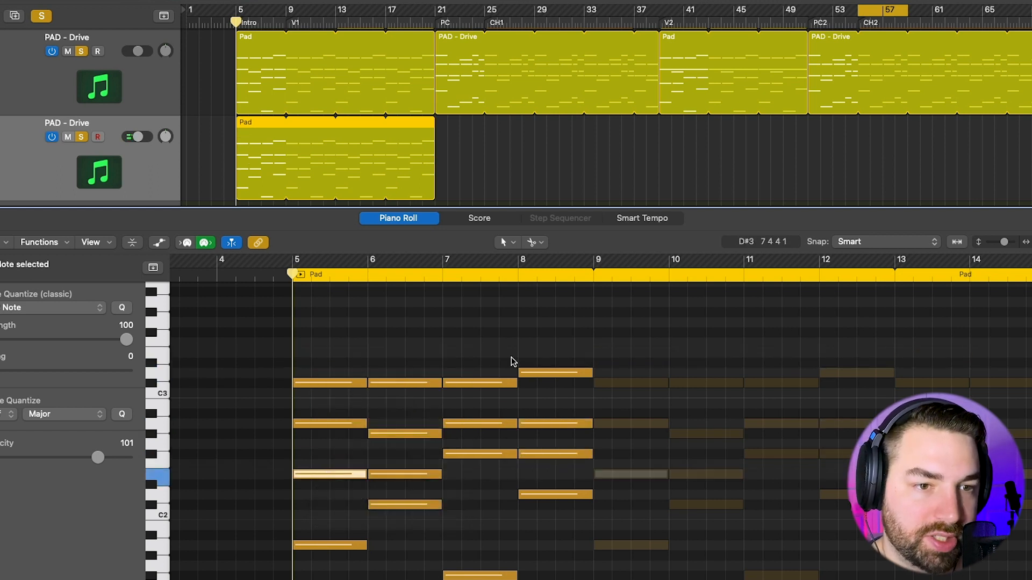
pyautogui.scroll(-3, 531, 346)
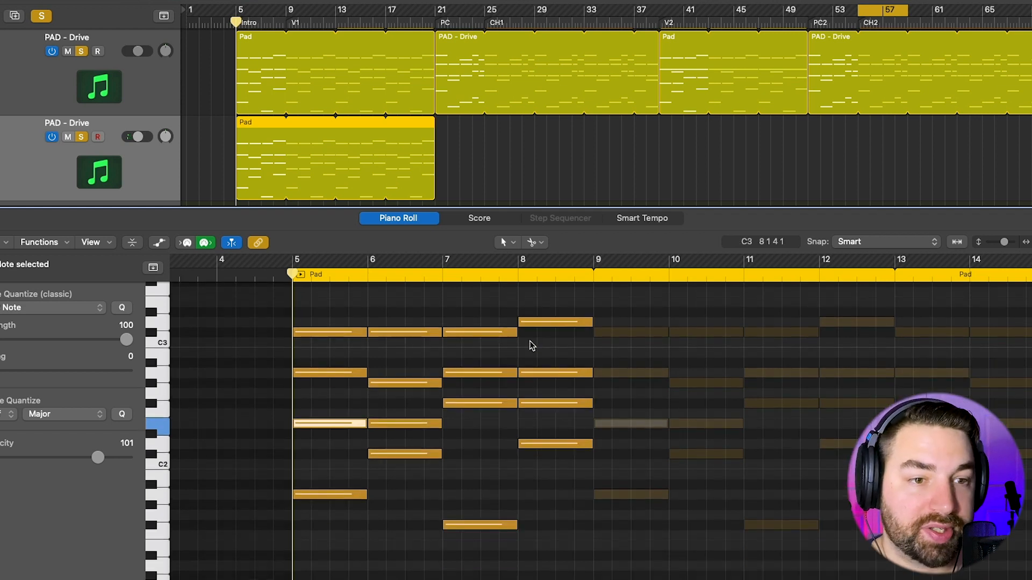
# Compare the notes of the original Pad region with those of the rebuilt Pad region on the second PAD - Drive track.
pyautogui.scroll(2, 531, 345)
pyautogui.hscroll(1, 252, 60)
pyautogui.click(253, 54)
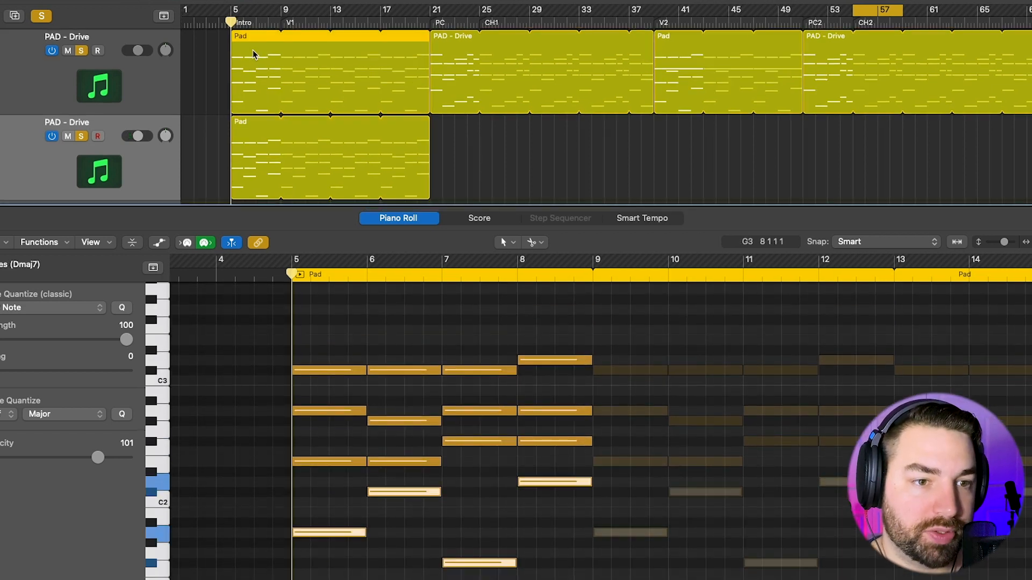
pyautogui.click(249, 142)
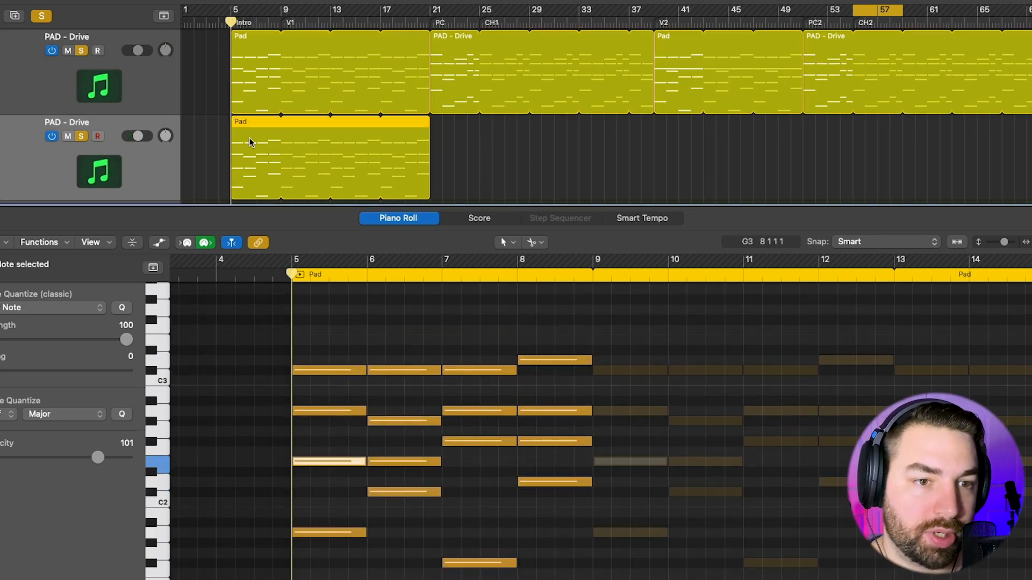
pyautogui.keyDown('shift'); pyautogui.click(249, 142); pyautogui.keyUp('shift')
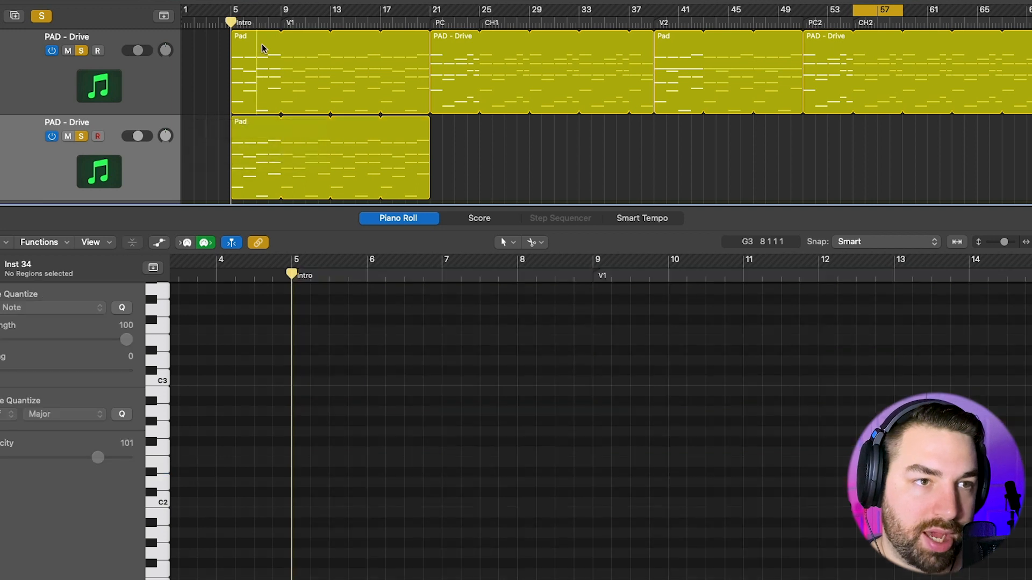
pyautogui.click(261, 53)
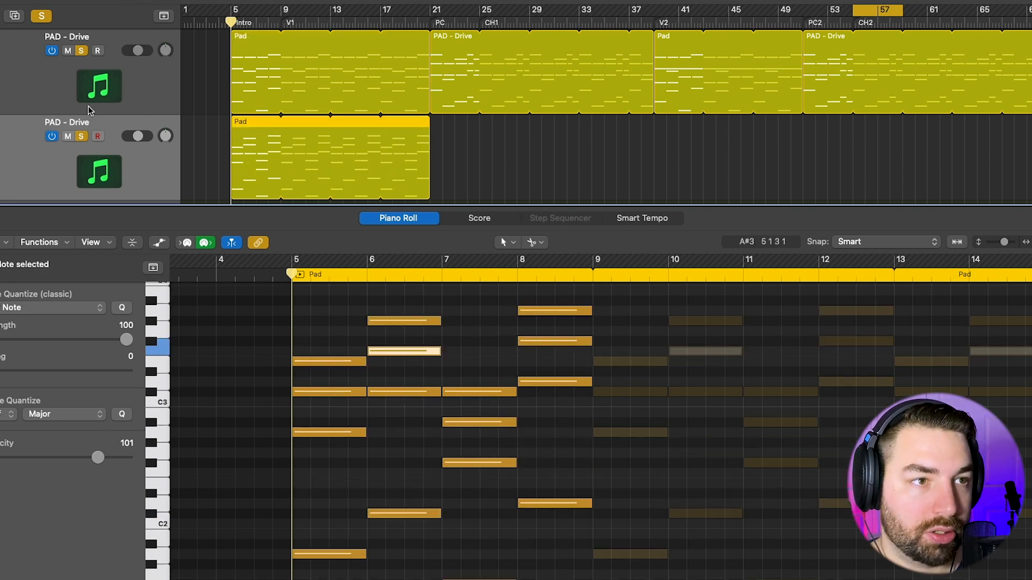
# Play the rebuilt Pad region soloed, switch the solo to the original PAD - Drive track, and play that for comparison.
pyautogui.click(82, 51)
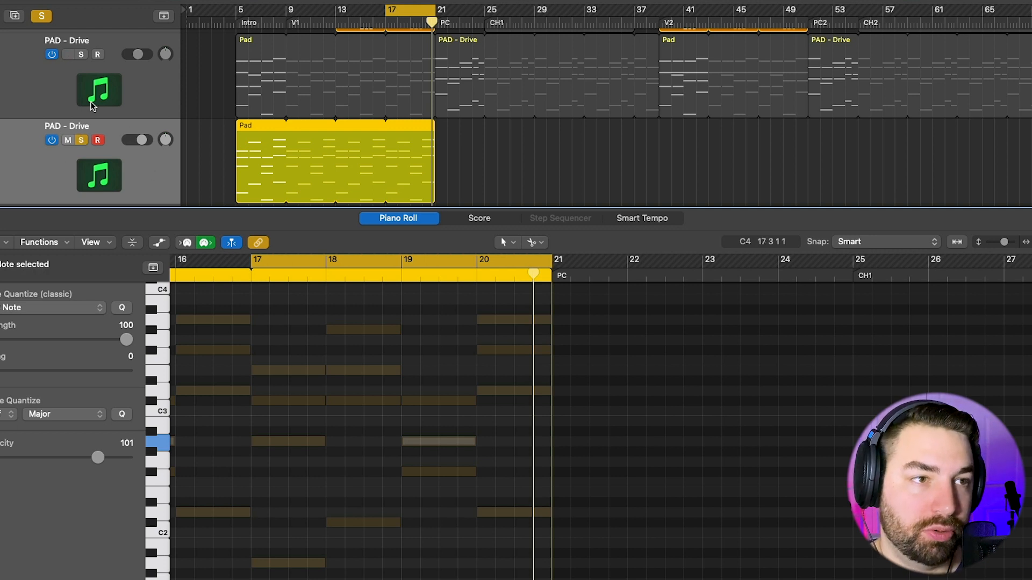
pyautogui.click(80, 141)
pyautogui.click(80, 56)
pyautogui.press('space')
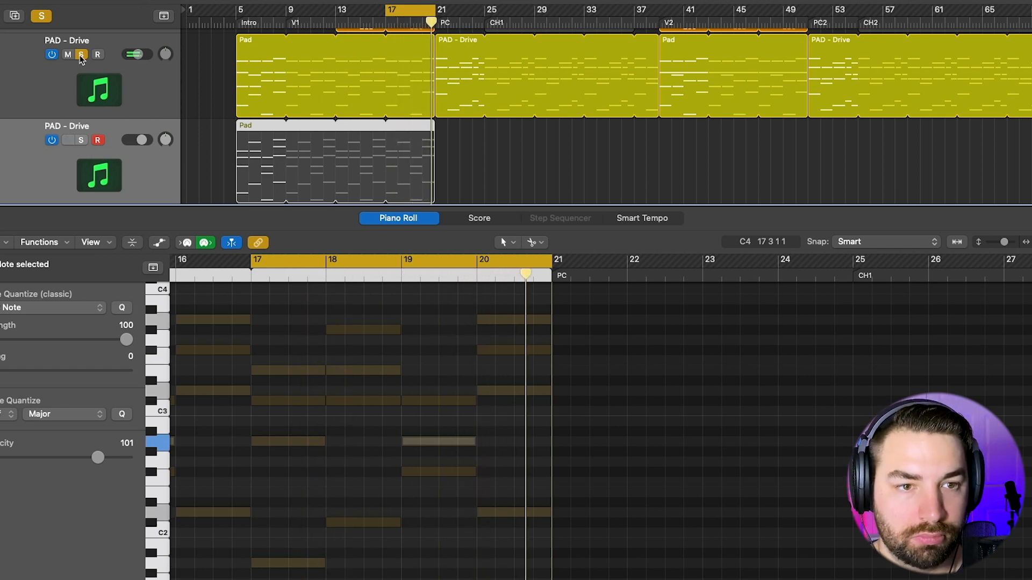
pyautogui.press('space')
# Examine the original Pad region's common tones, selecting the C#3 notes in bars 5 to 7 and the F#2 notes in bars 7 and 8.
pyautogui.click(271, 67)
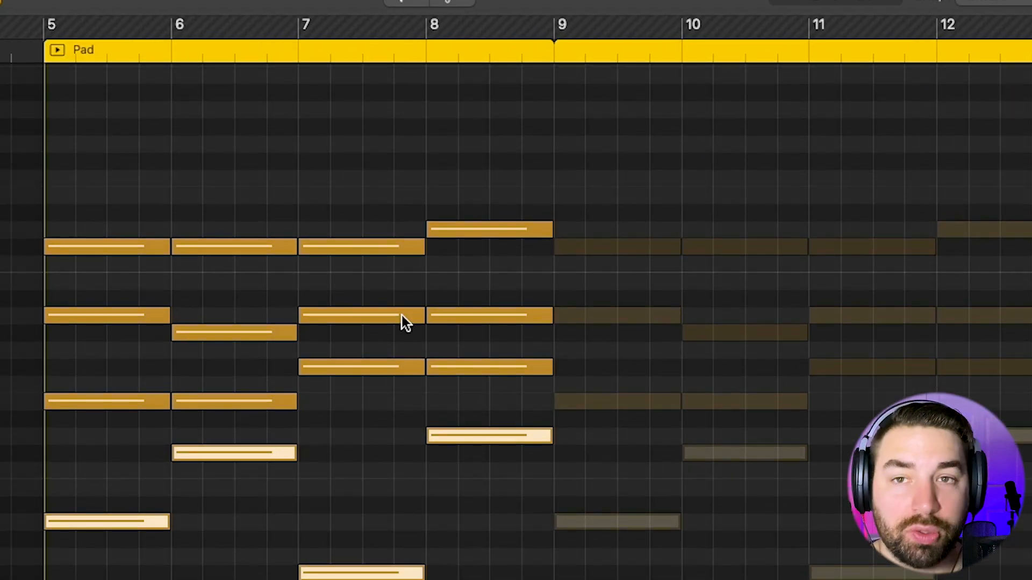
pyautogui.moveTo(401, 316)
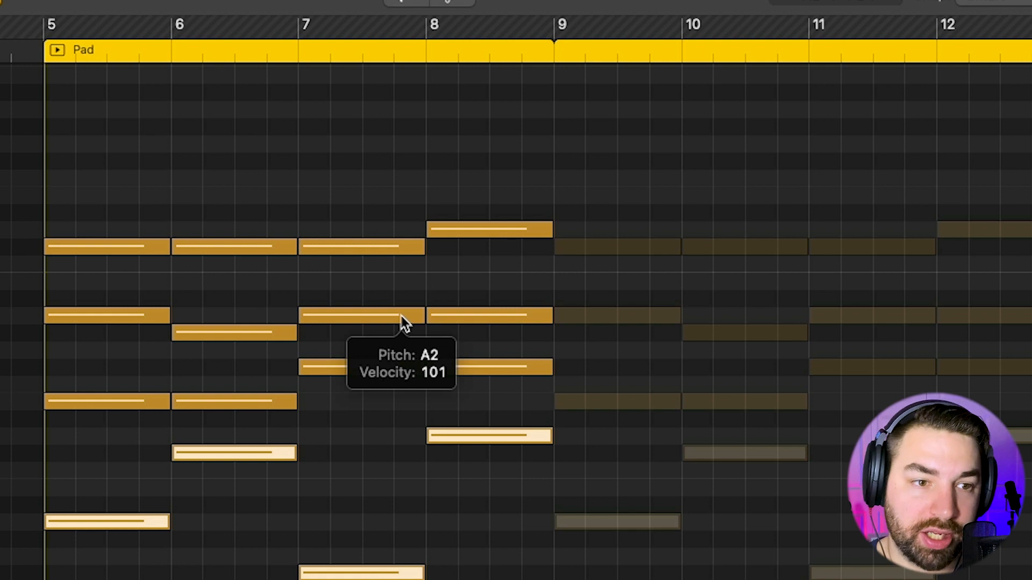
pyautogui.scroll(-3, 401, 316)
pyautogui.click(396, 154)
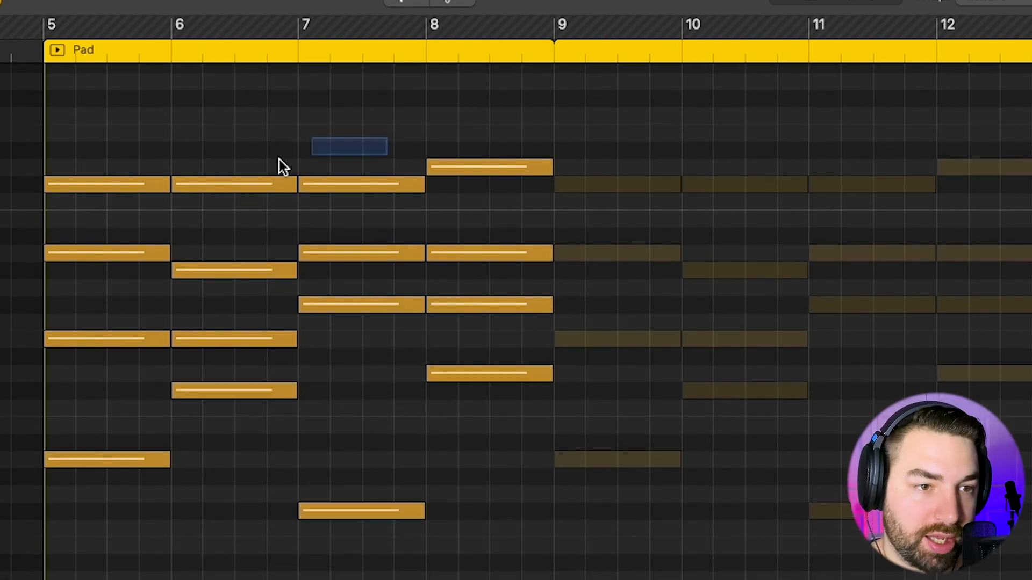
pyautogui.moveTo(279, 160); pyautogui.dragTo(8, 215)
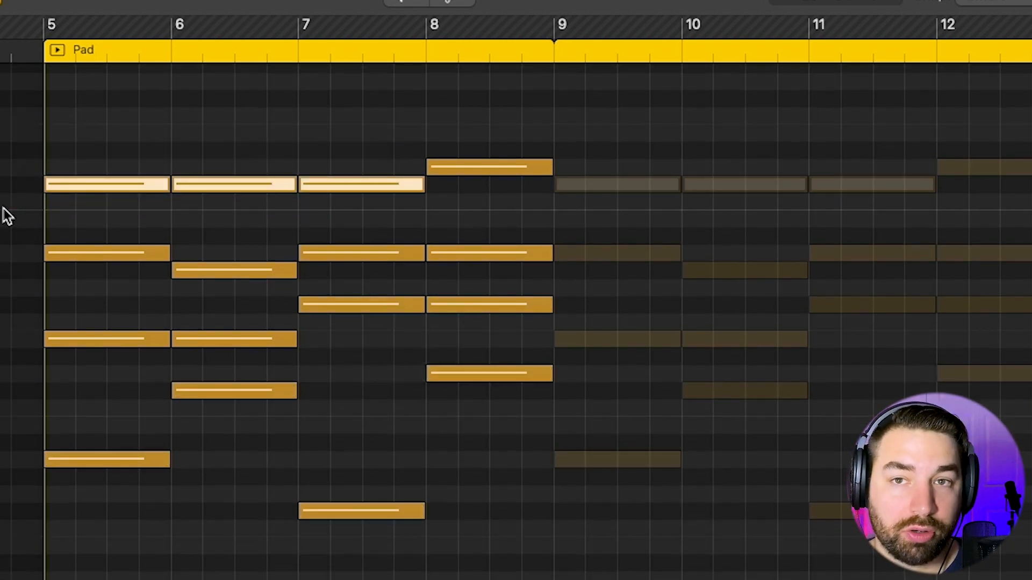
pyautogui.hscroll(-5, 8, 217)
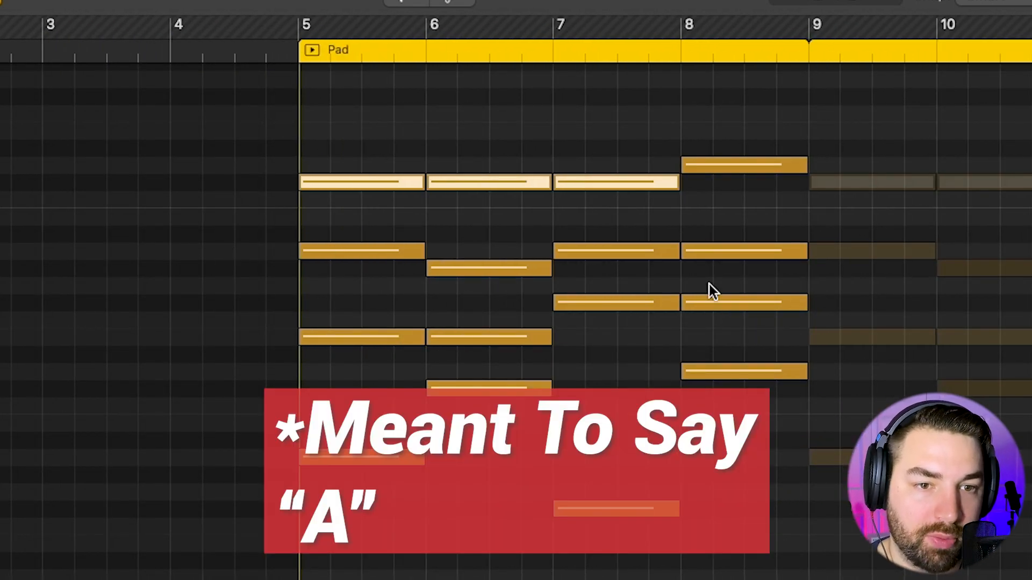
pyautogui.moveTo(707, 281); pyautogui.dragTo(606, 330)
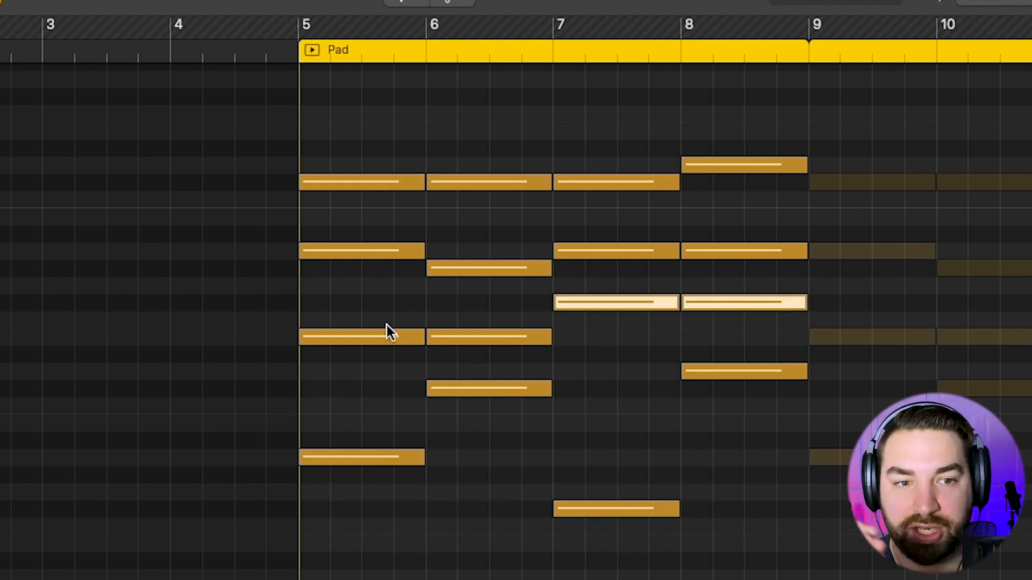
# Try raising the G#2 note in bar 6 to A2, and move it back to G#2.
pyautogui.hscroll(2, 453, 334)
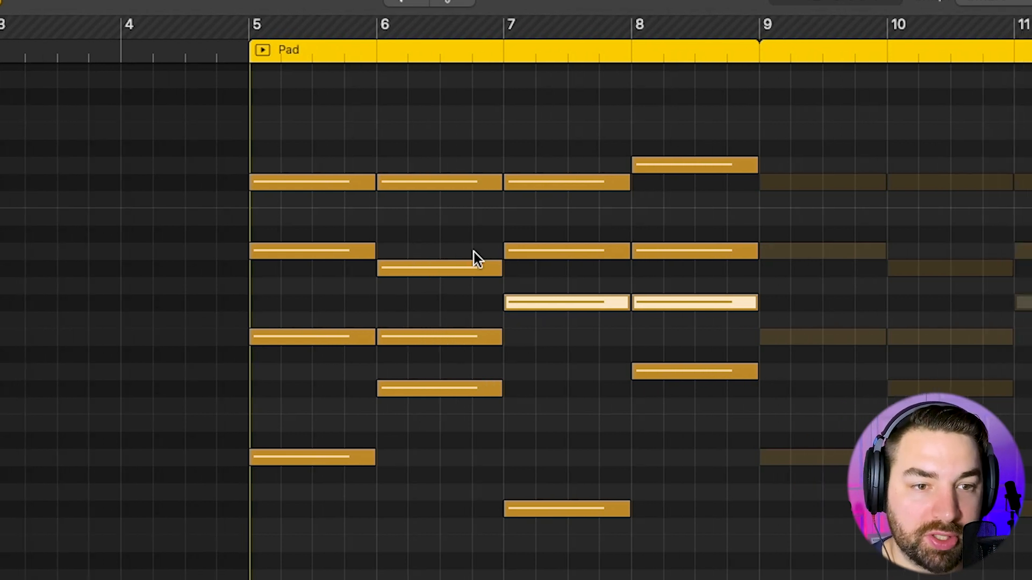
pyautogui.hscroll(4, 474, 253)
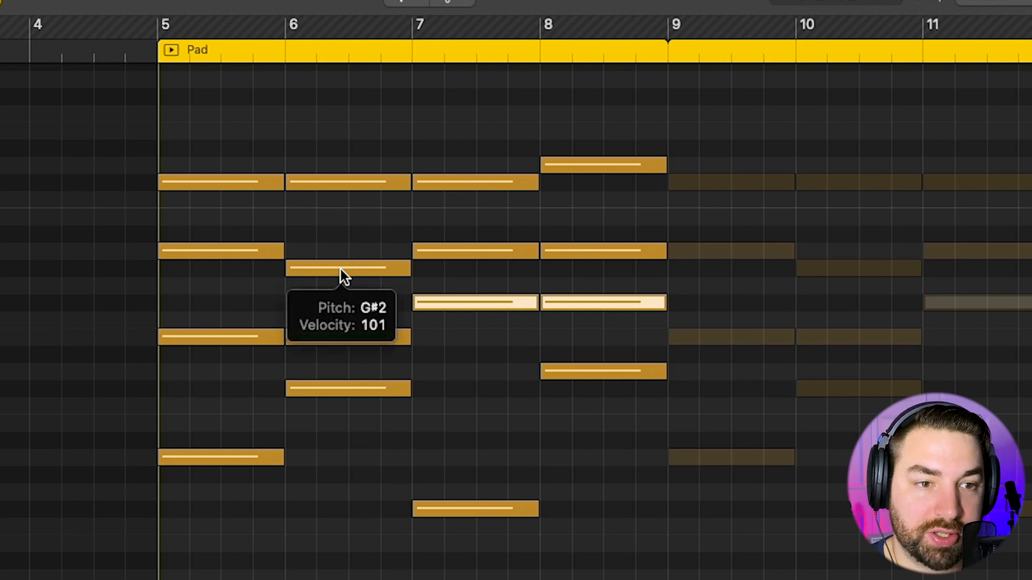
pyautogui.moveTo(340, 270); pyautogui.dragTo(338, 244)
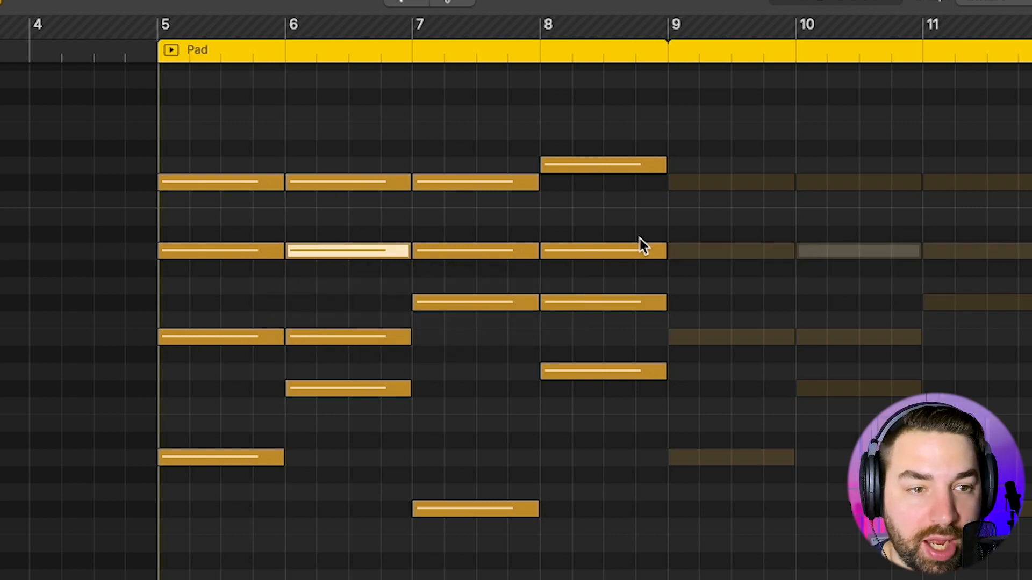
pyautogui.moveTo(343, 257); pyautogui.dragTo(339, 269)
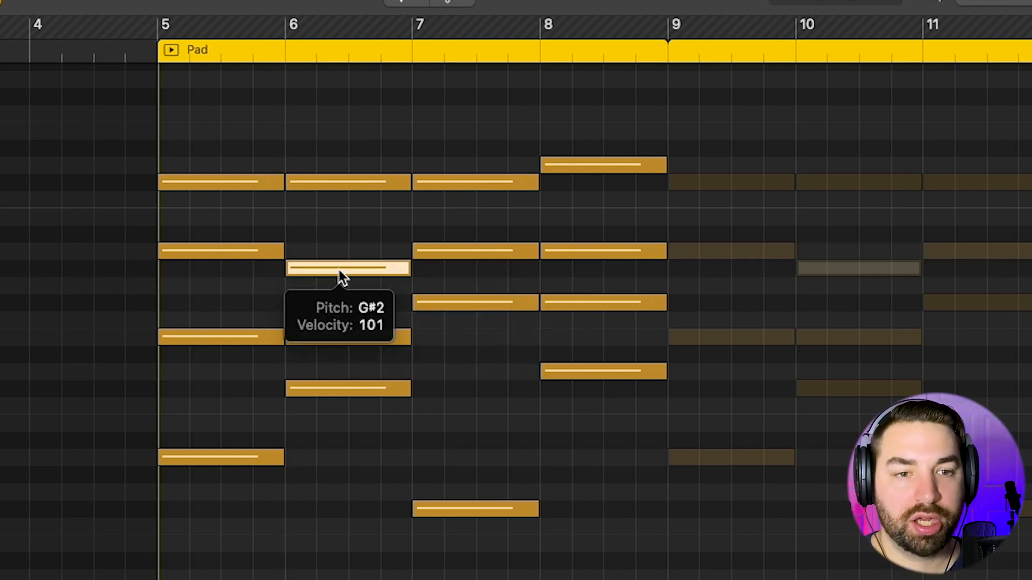
pyautogui.moveTo(341, 277); pyautogui.dragTo(342, 278)
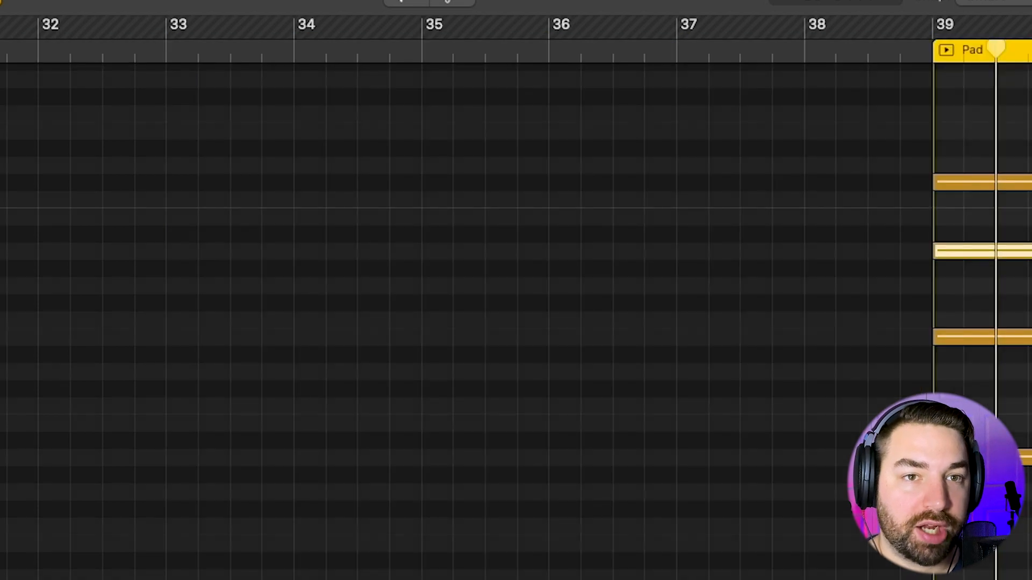
# Select the A2 notes across the original Pad region's opening chords to examine that shared pitch.
pyautogui.hscroll(5, 963, 248)
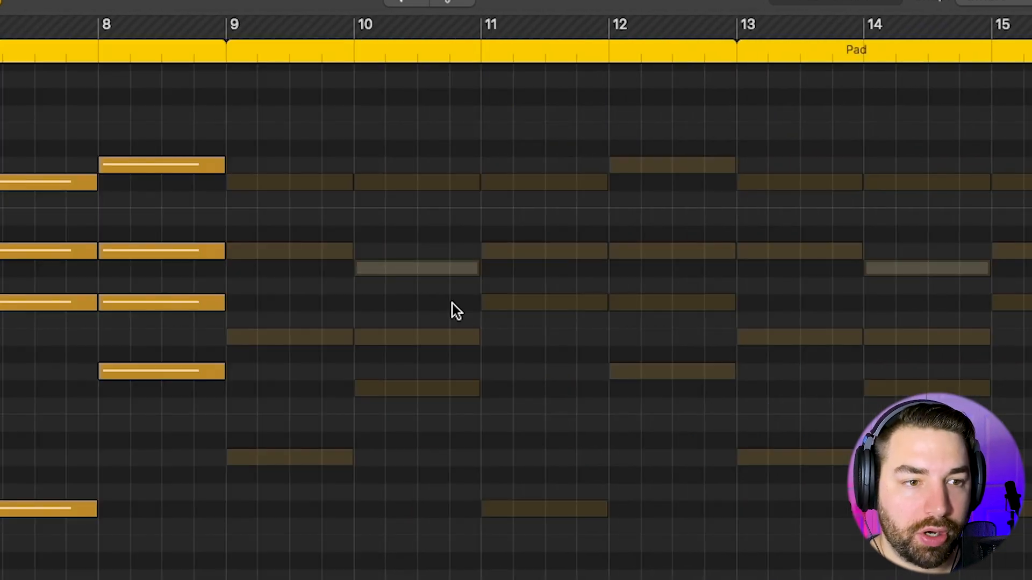
pyautogui.hscroll(-5, 454, 311)
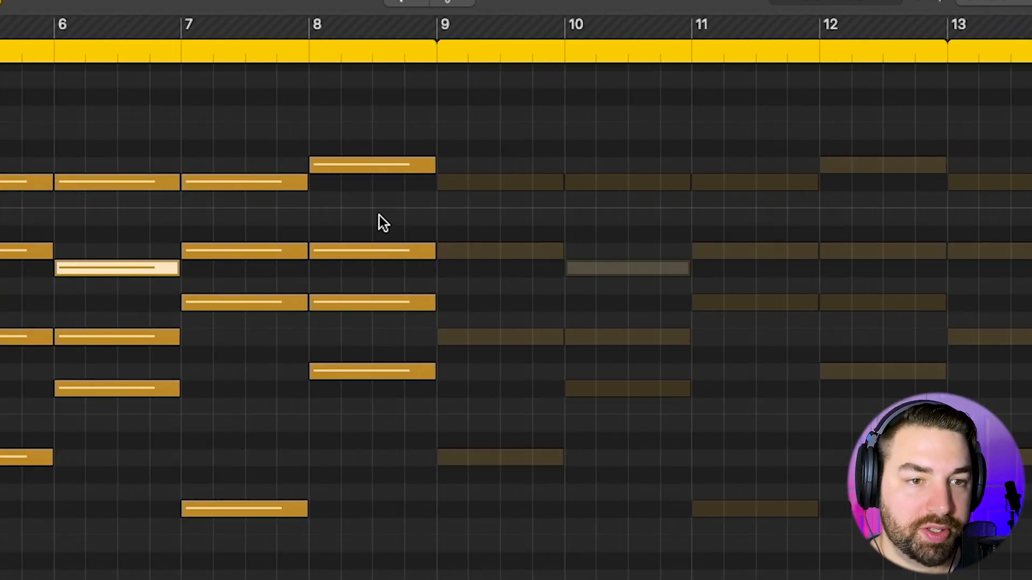
pyautogui.moveTo(379, 216); pyautogui.dragTo(1, 248)
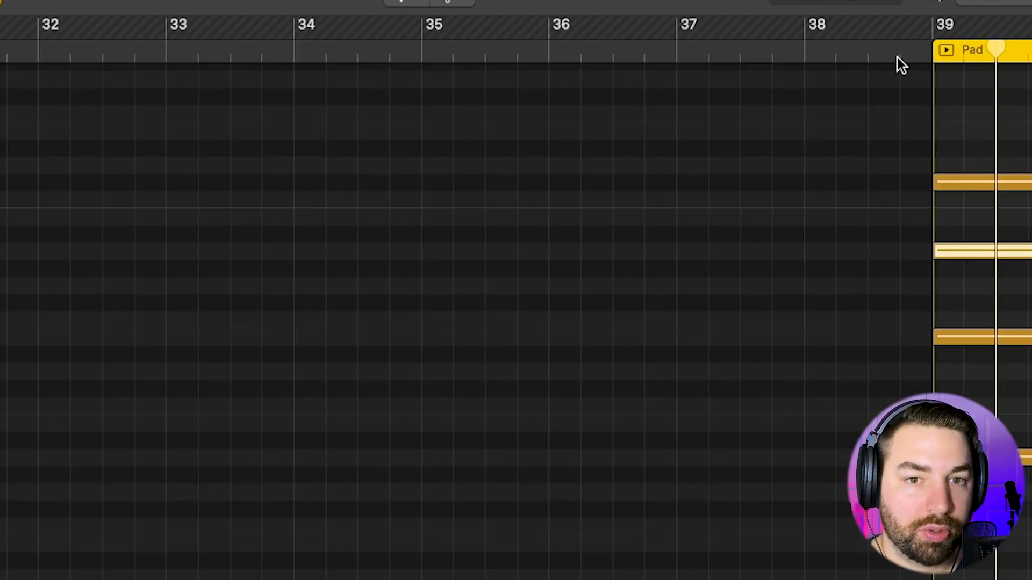
# Play the V2 Pad region from just before bar 39 and examine the A2 note sustained across its four chords.
pyautogui.hscroll(10, 1001, 231)
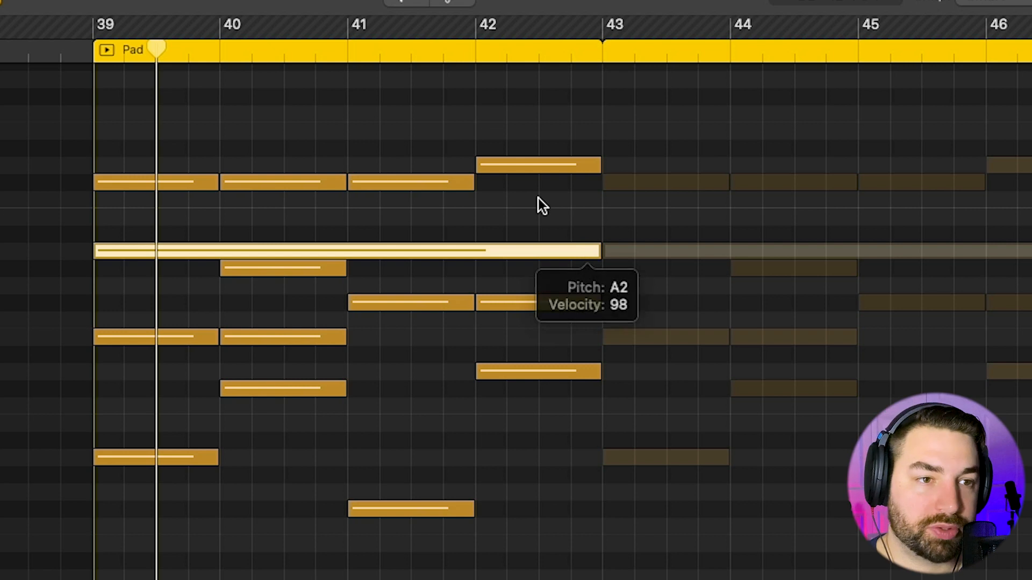
pyautogui.click(77, 51)
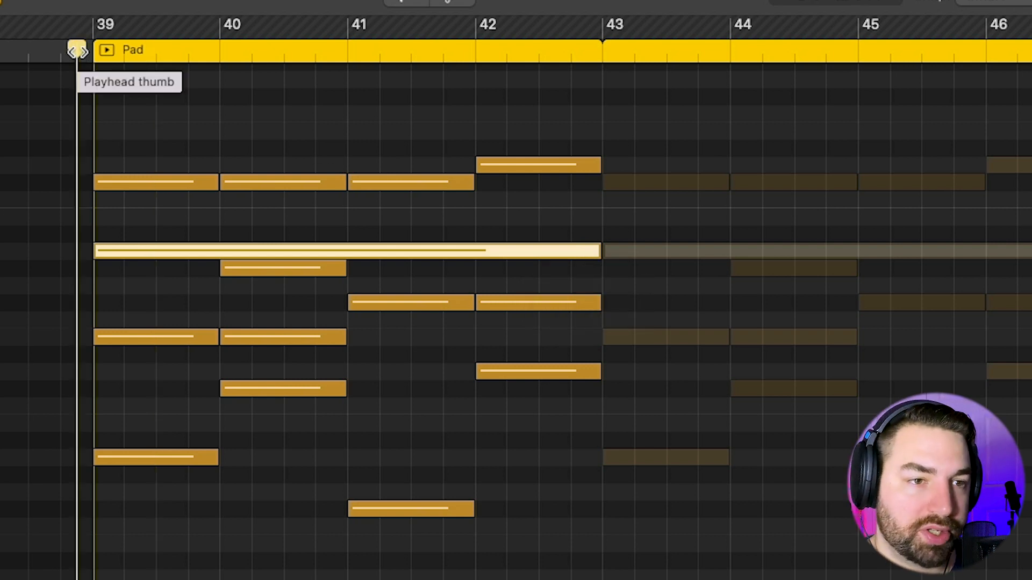
pyautogui.hscroll(-4, 78, 52)
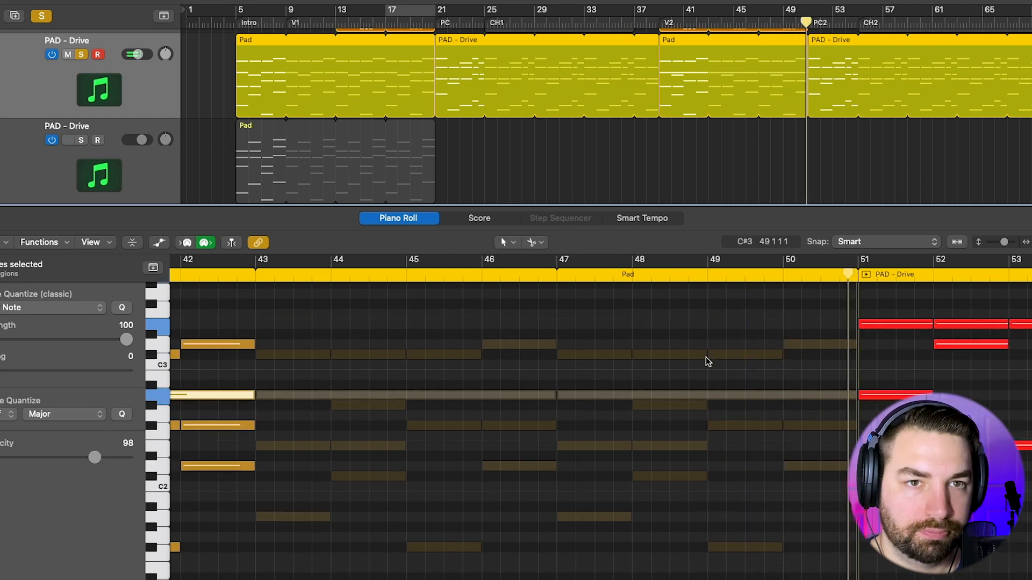
pyautogui.hscroll(-6, 672, 356)
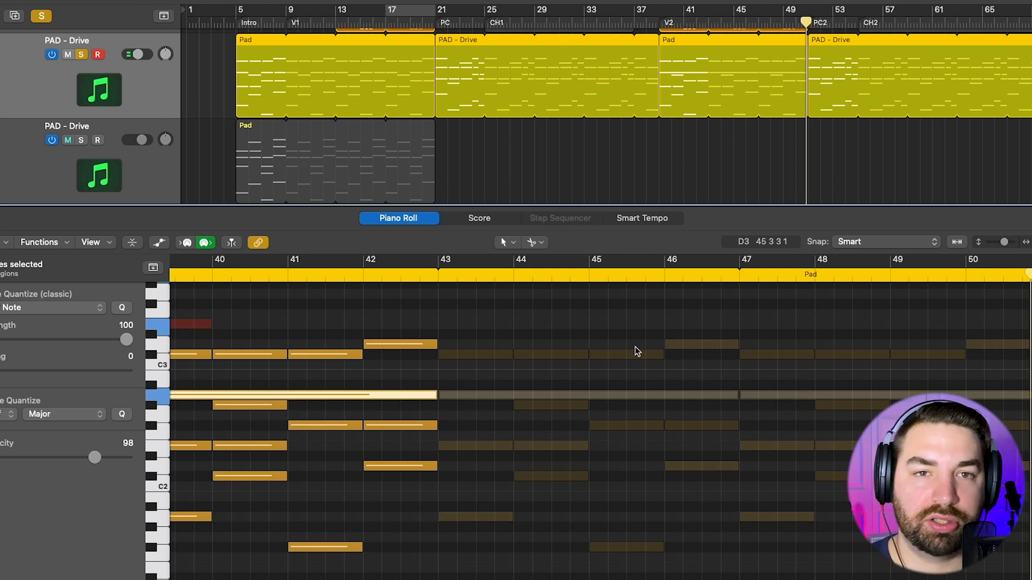
pyautogui.hscroll(1, 632, 353)
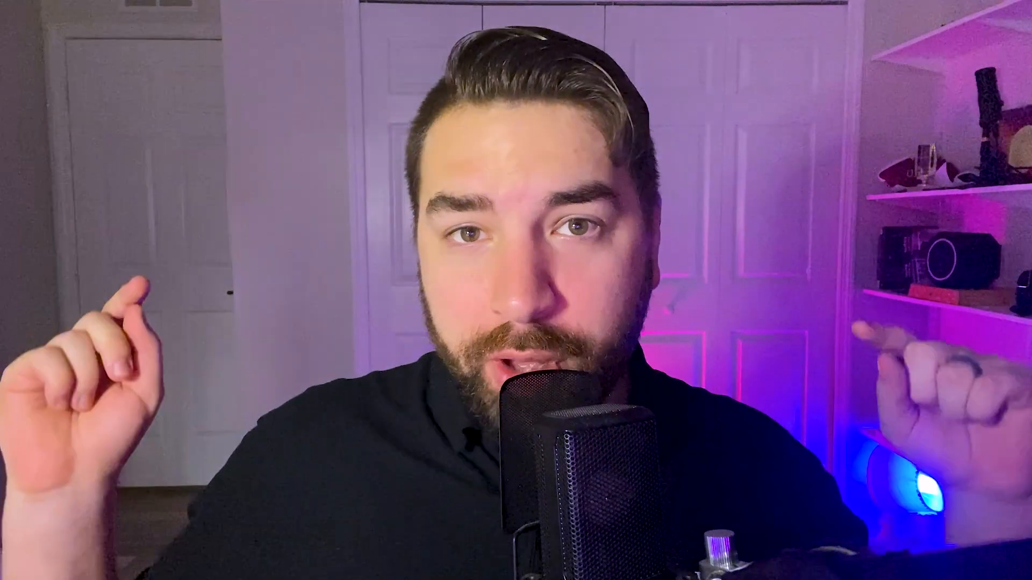